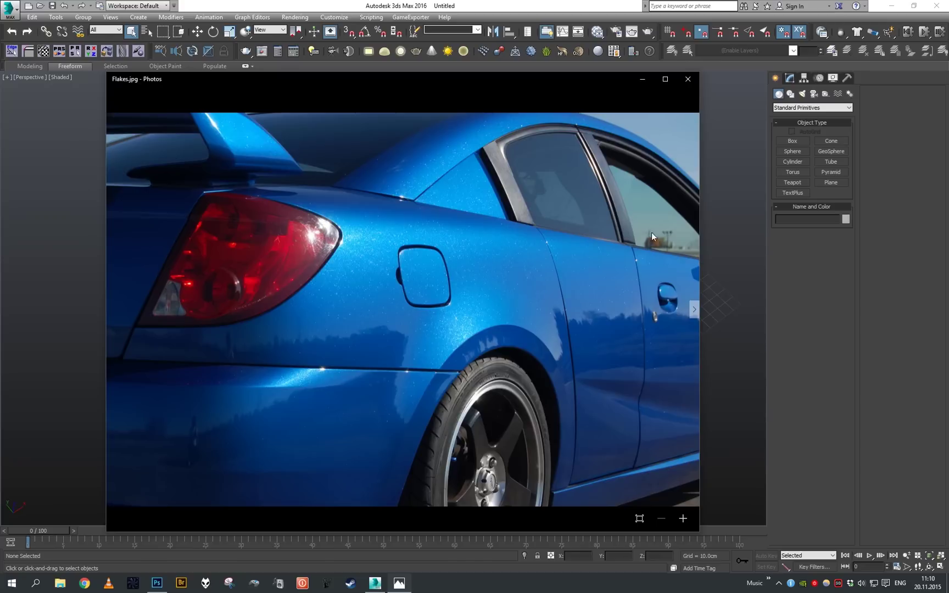
Compare the glitter close-up with the blue metallic car paint reference photo, and minimize the image viewer.
click(694, 310)
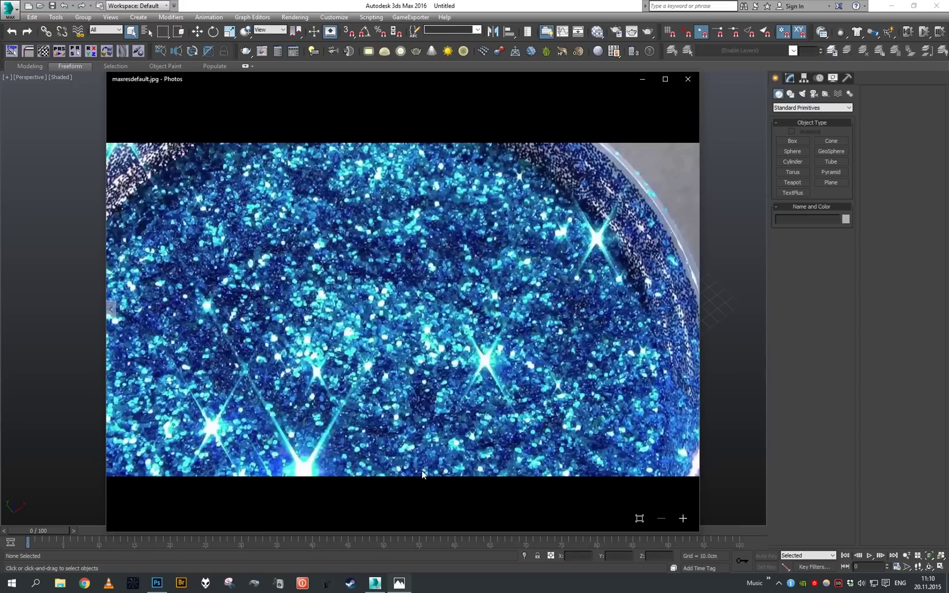
key(Left)
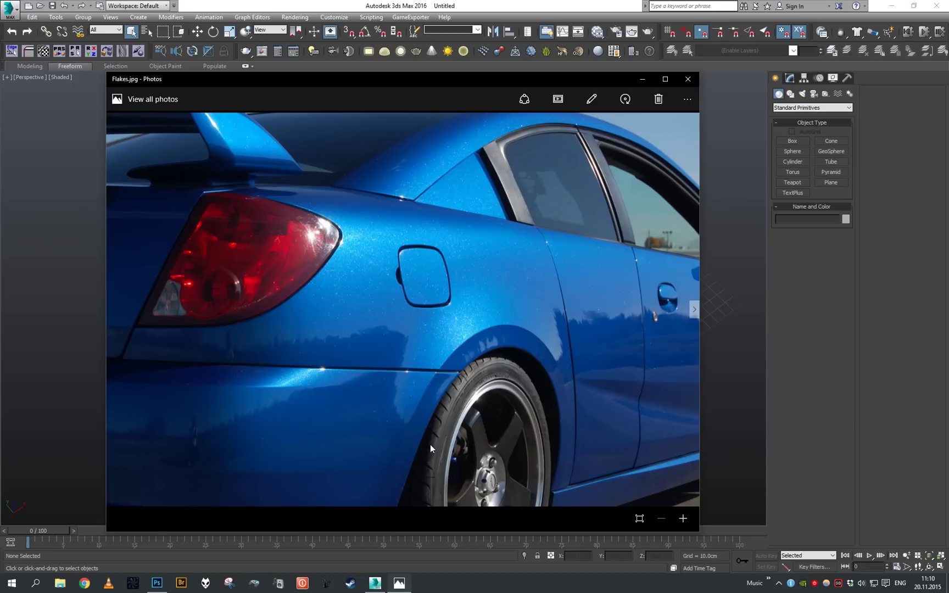
click(640, 79)
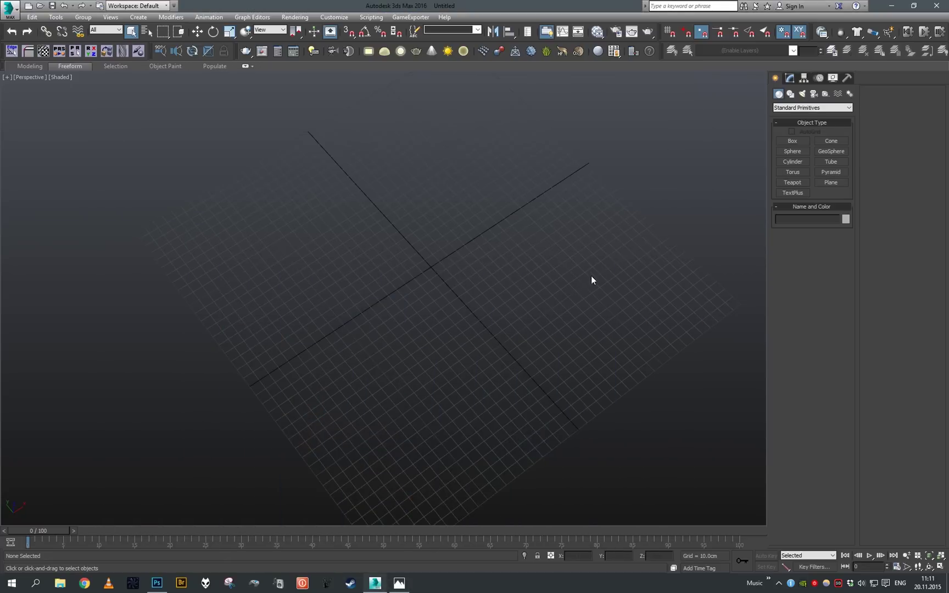
Create a plane of about 399 by 395 cm covering the home grid in the perspective view.
scroll(591, 280, down, 5)
scroll(576, 296, up, 2)
key(alt)
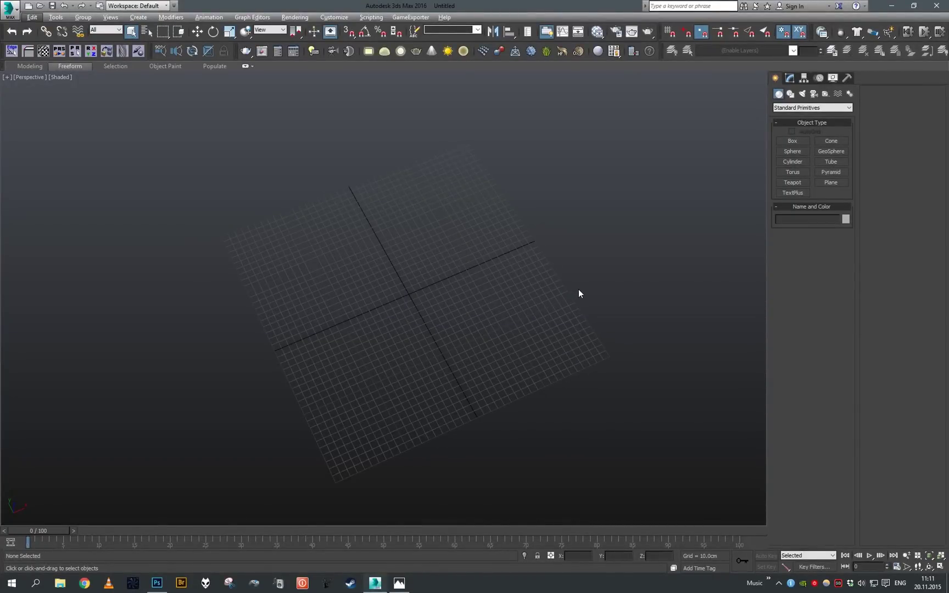
mouse_move(579, 290)
alt+middle_down()
mouse_move(571, 294)
mouse_move(588, 285)
alt+middle_up()
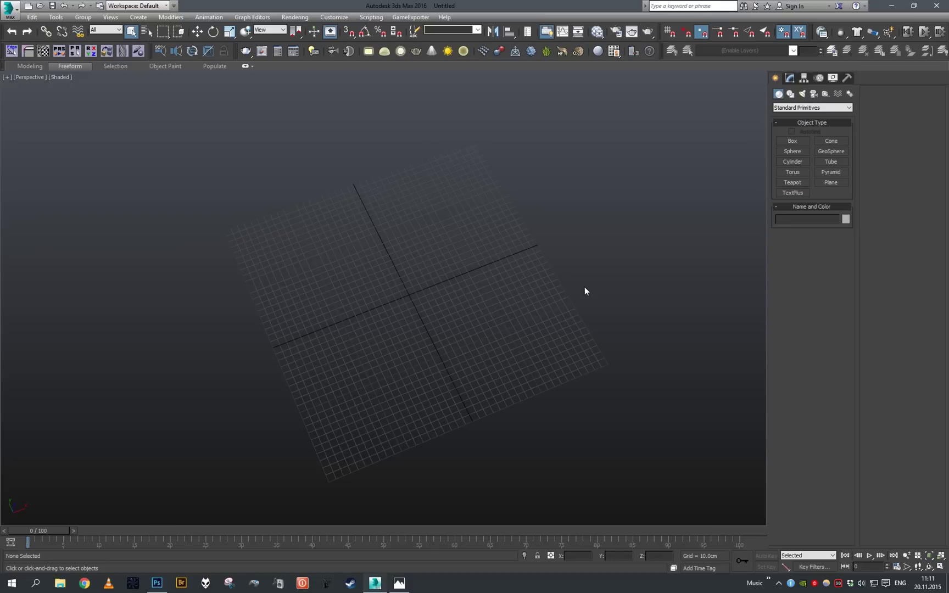
alt+middle_drag(584, 287, 595, 272)
click(828, 182)
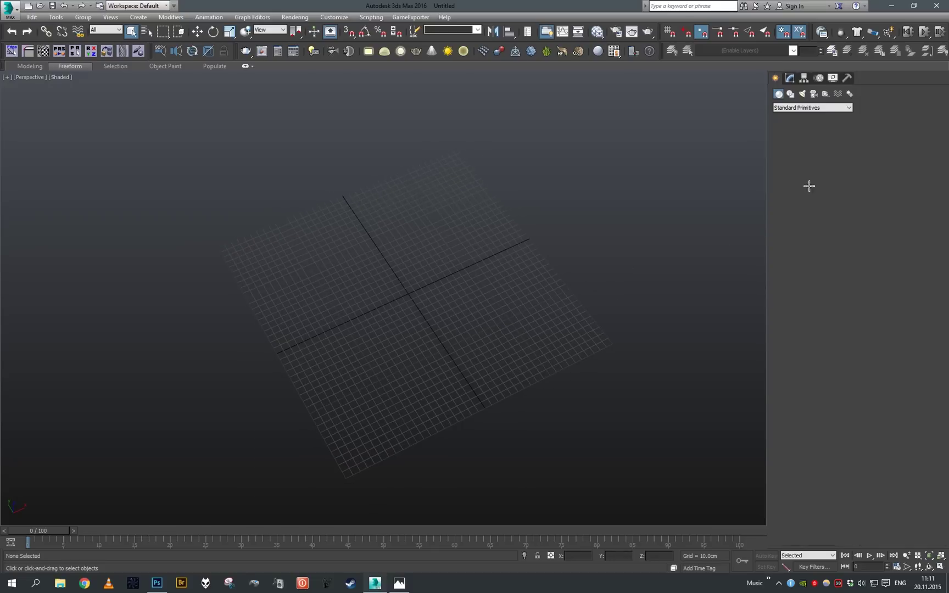
click(829, 183)
drag(448, 152, 347, 476)
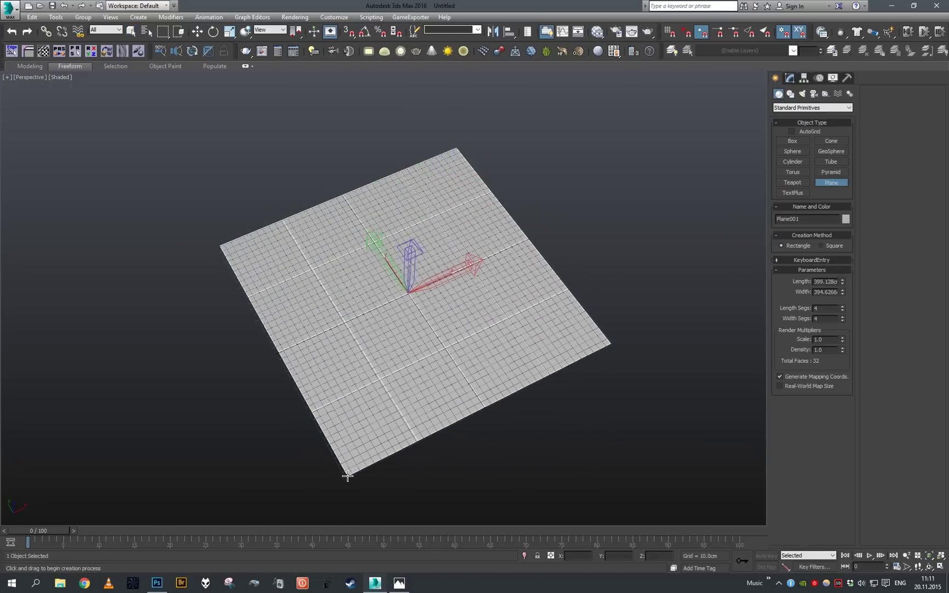
right_click(347, 476)
Set both the width and the length of the plane to 400 cm.
middle_drag(498, 366, 488, 392)
click(789, 78)
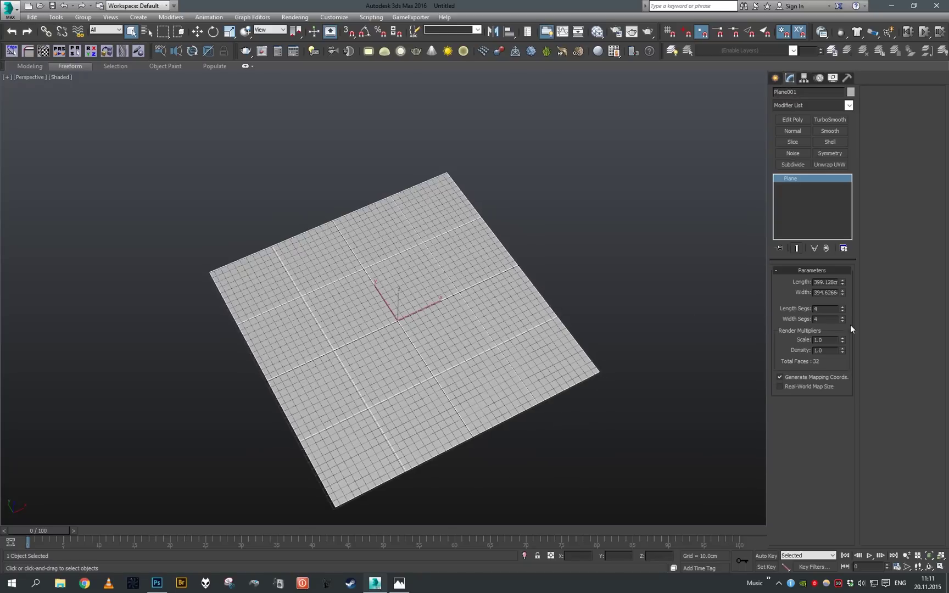
double_click(832, 294)
text(400)
double_click(832, 283)
text(400)
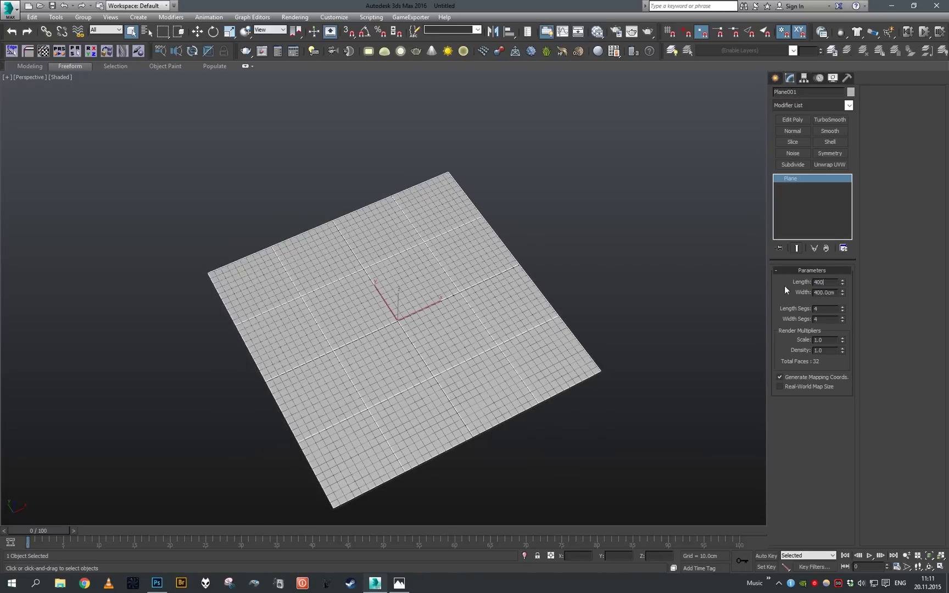
key(Return)
Centre the plane on the world origin by resetting its X and Y position to 0.
key(w)
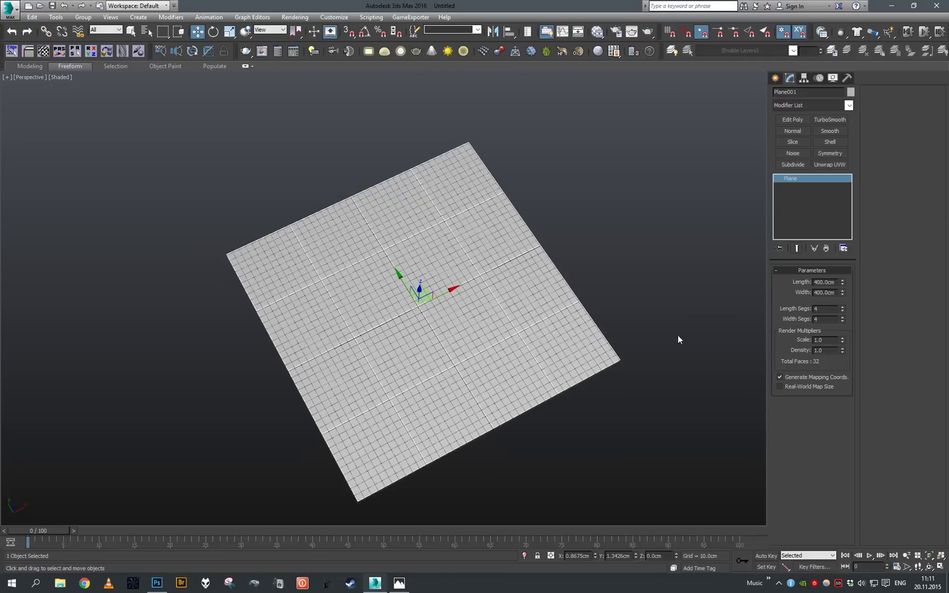
right_click(595, 556)
right_click(636, 556)
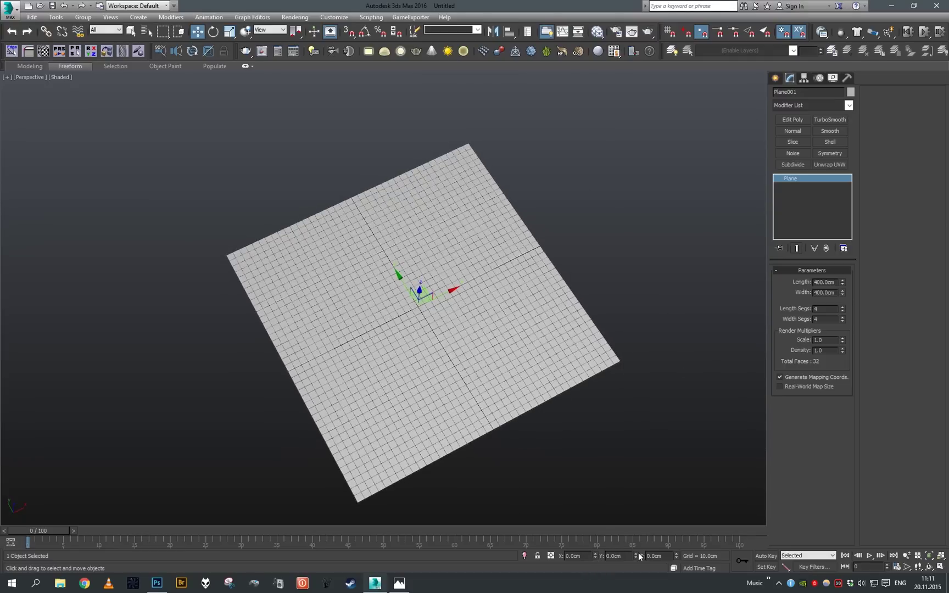
Clone the plane as a copy about 15 cm below the original.
alt+middle_drag(601, 284, 497, 248)
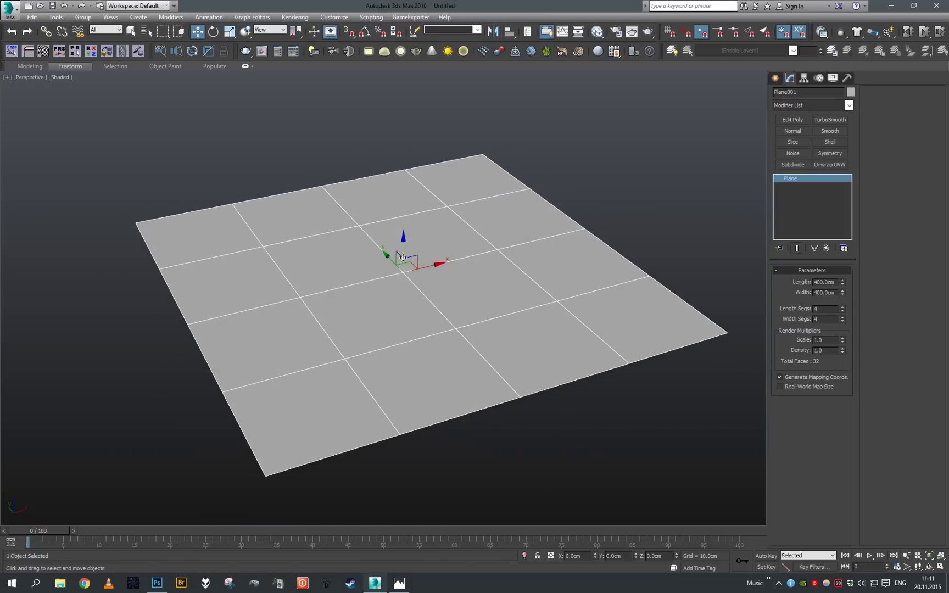
alt+middle_drag(400, 255, 403, 239)
shift+drag(403, 239, 406, 258)
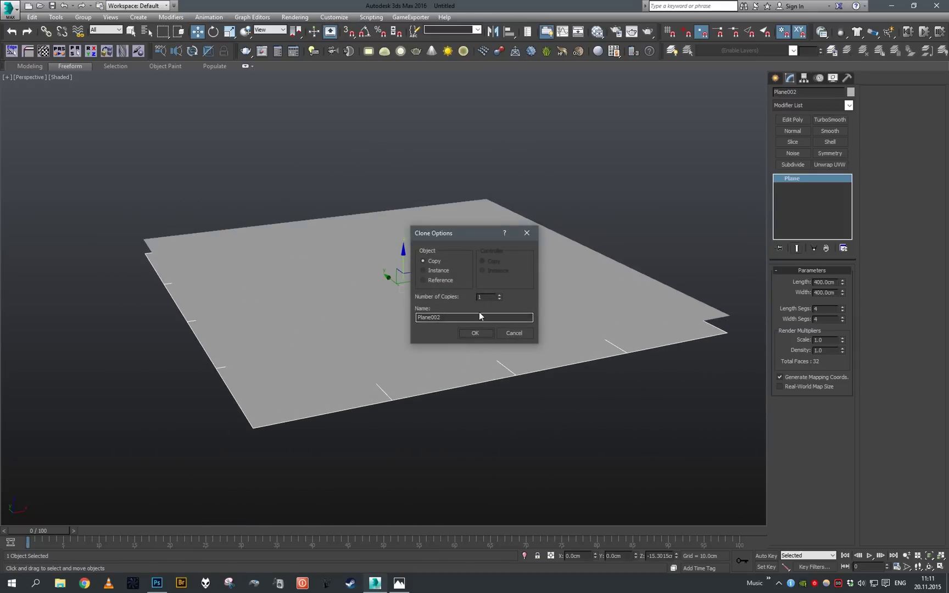
click(475, 333)
Scale the lower plane up uniformly so it extends well beyond the upper plane on all sides.
scroll(466, 318, down, 3)
alt+middle_drag(467, 318, 483, 351)
key(r)
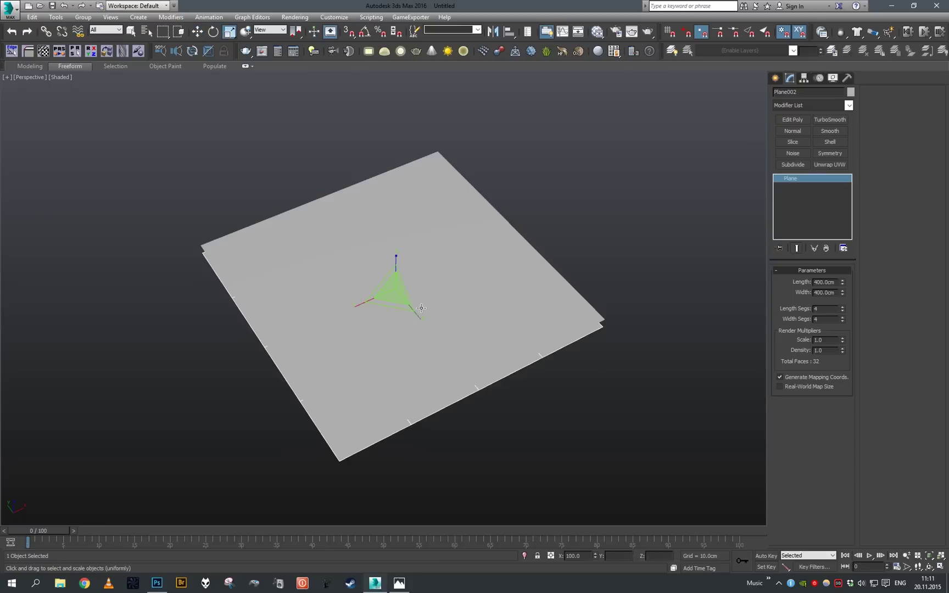
drag(396, 307, 406, 333)
key(q)
Show edged faces in the viewport, and open the upper plane's object properties and accept them.
mouse_move(465, 333)
alt+middle_down()
mouse_move(462, 288)
mouse_move(481, 296)
mouse_move(461, 295)
alt+middle_up()
click(463, 287)
scroll(462, 287, up, 2)
key(F4)
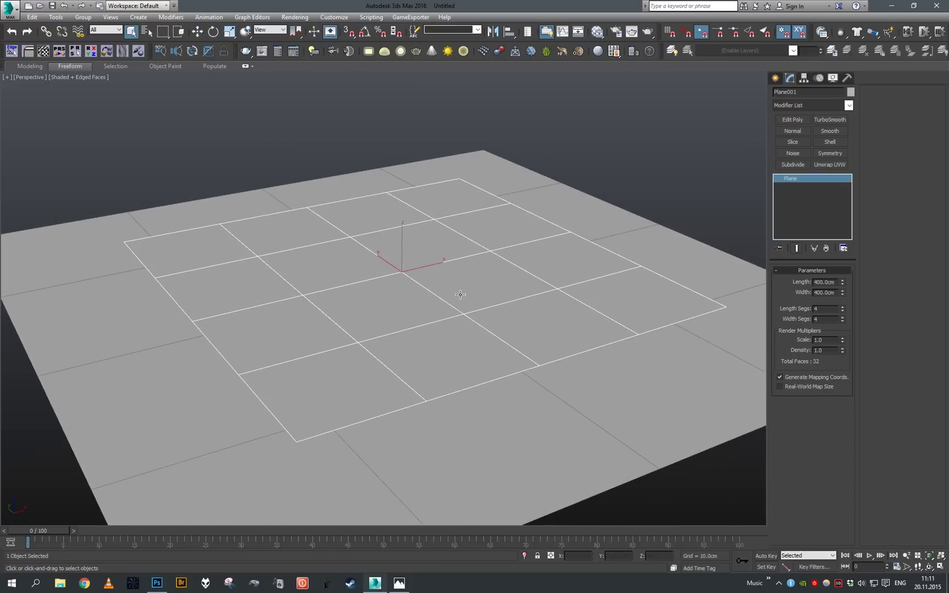
middle_drag(493, 260, 485, 271)
right_click(485, 270)
click(512, 346)
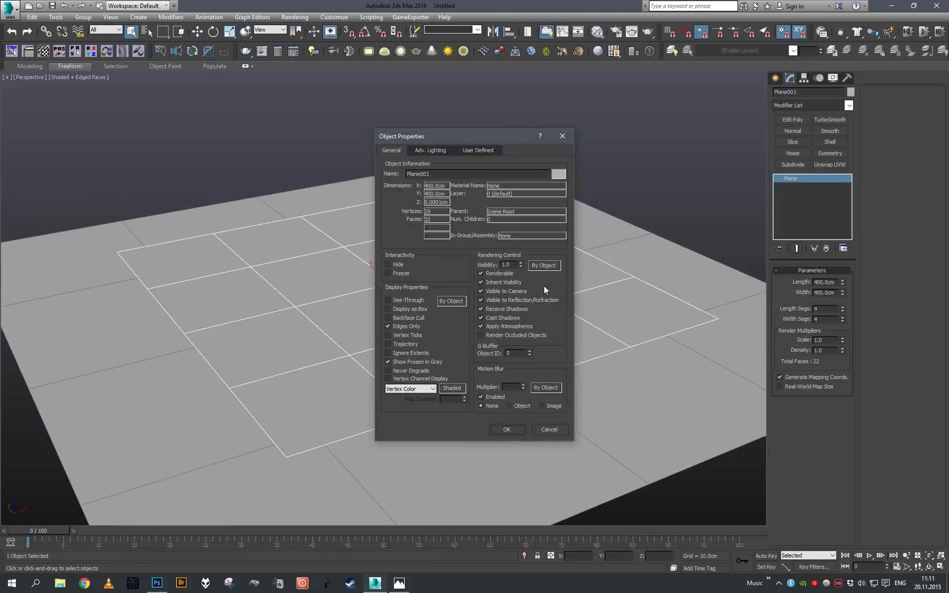
click(507, 429)
Select the lower plane and create a new CoronaMtl material, opening its parameters.
scroll(549, 423, down, 5)
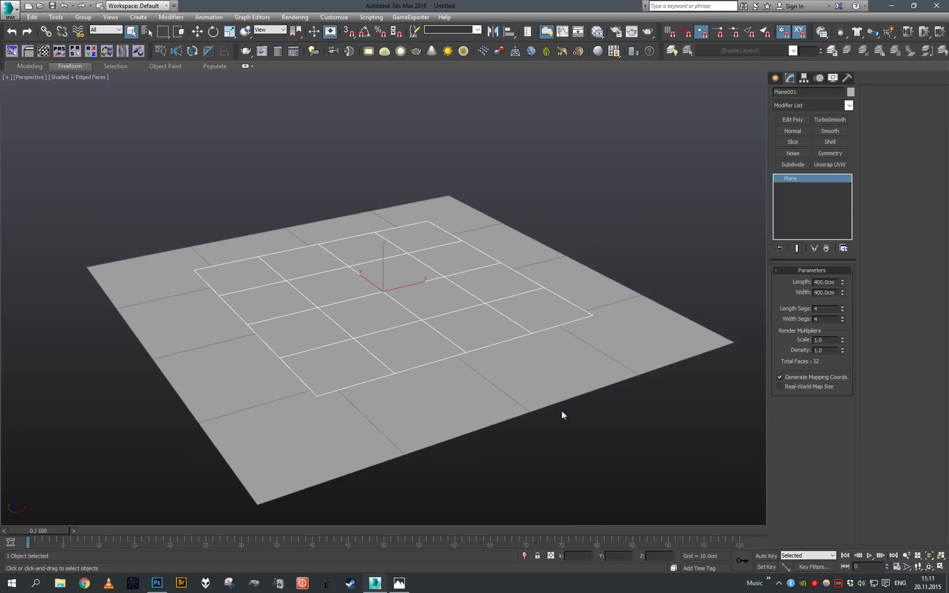
click(556, 401)
key(m)
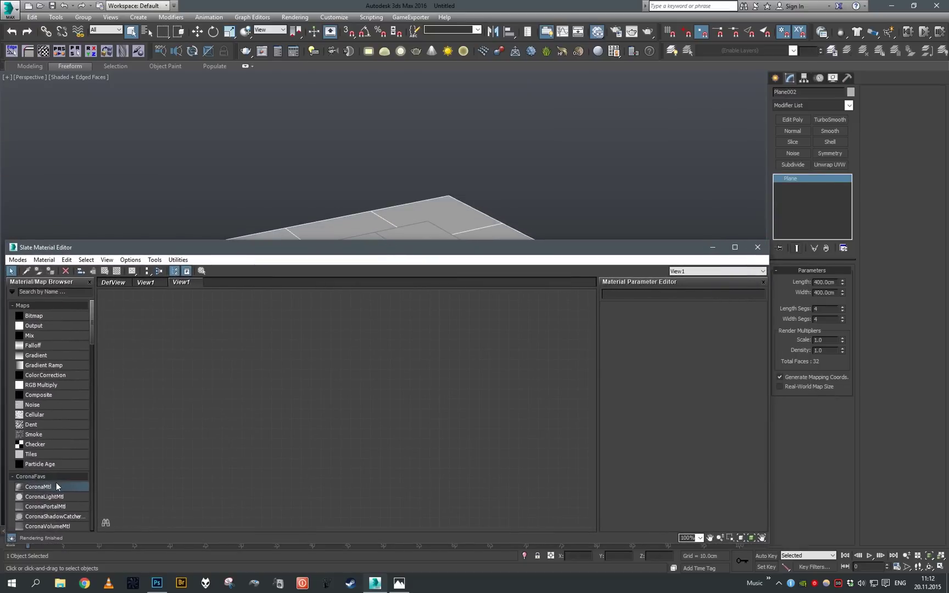
drag(53, 487, 365, 380)
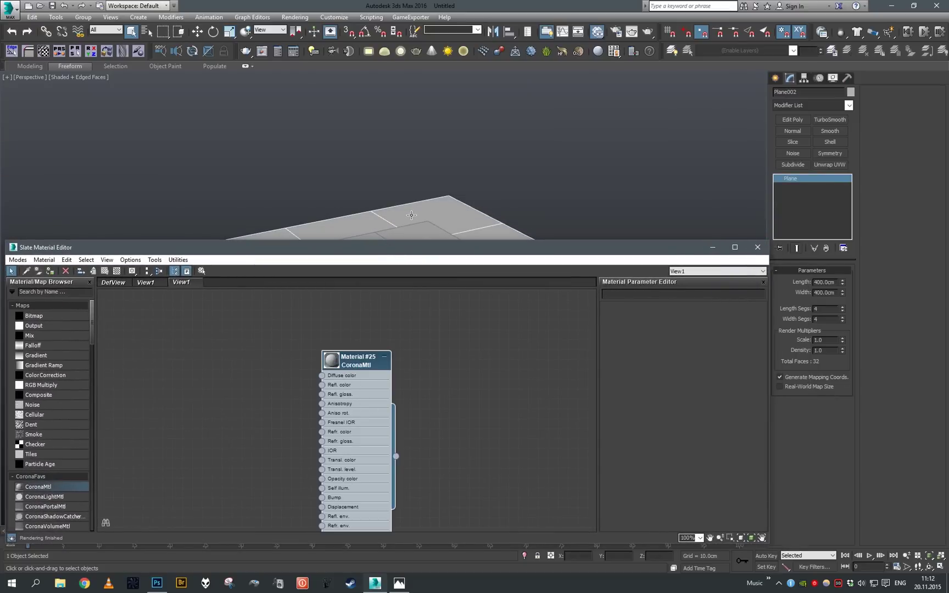
double_click(375, 360)
scroll(686, 418, down, 5)
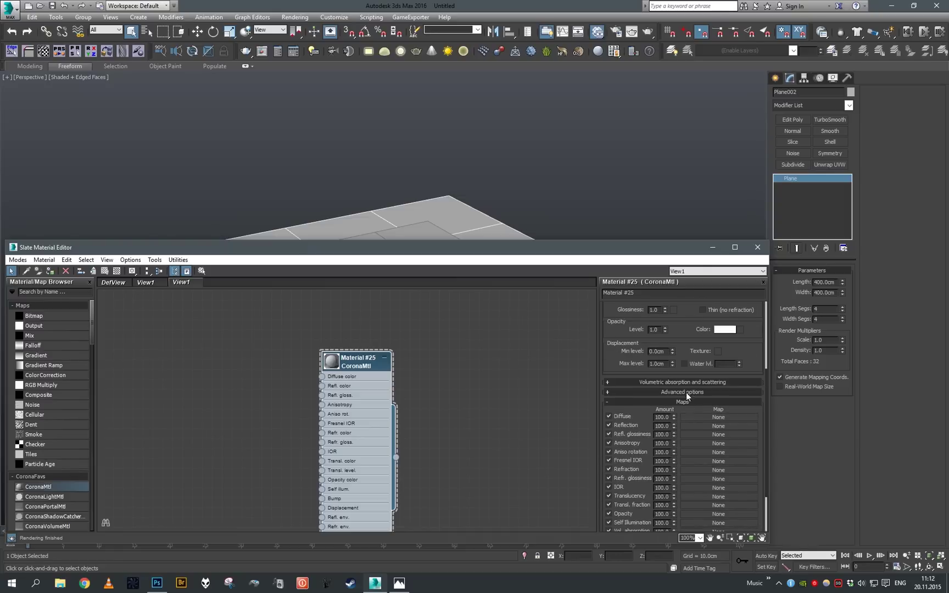
Choose the alpha mode in the CoronaMtl's advanced options and close the material editor.
click(684, 391)
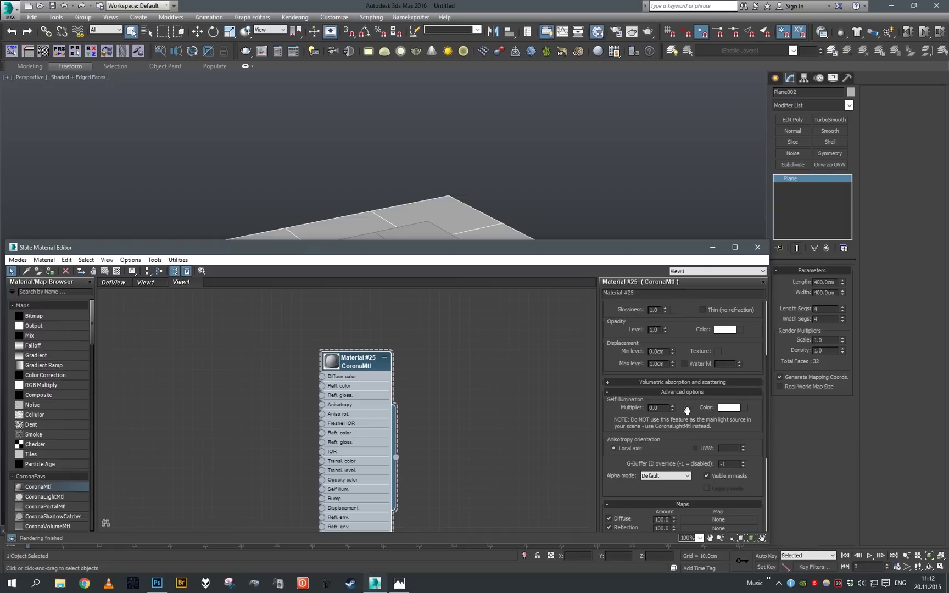
click(657, 476)
click(664, 491)
click(758, 247)
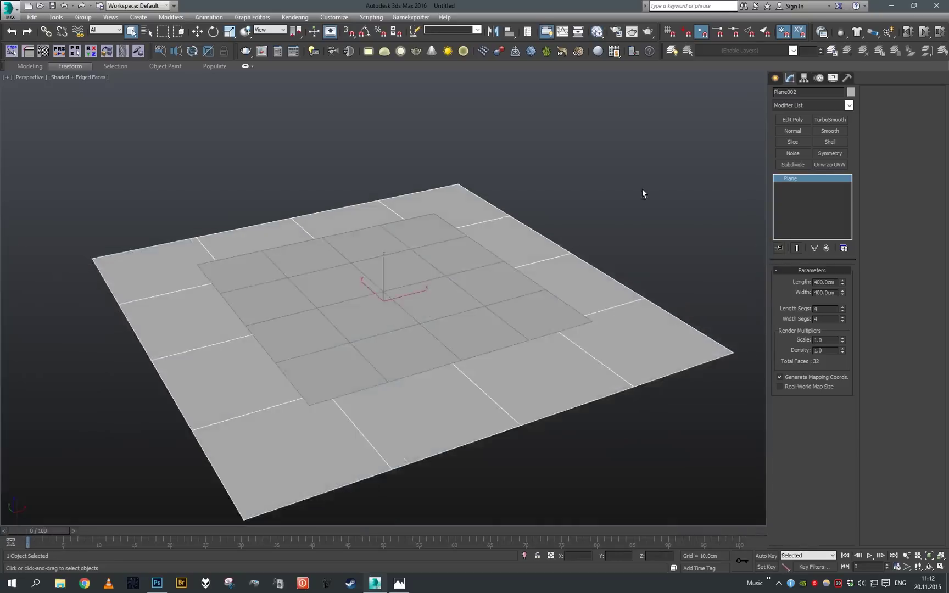
Create a cylinder beside the planes in the top view, with a radius of about 4.9 cm and a height of about -27.8 cm.
scroll(527, 244, up, 5)
alt+middle_drag(612, 257, 568, 267)
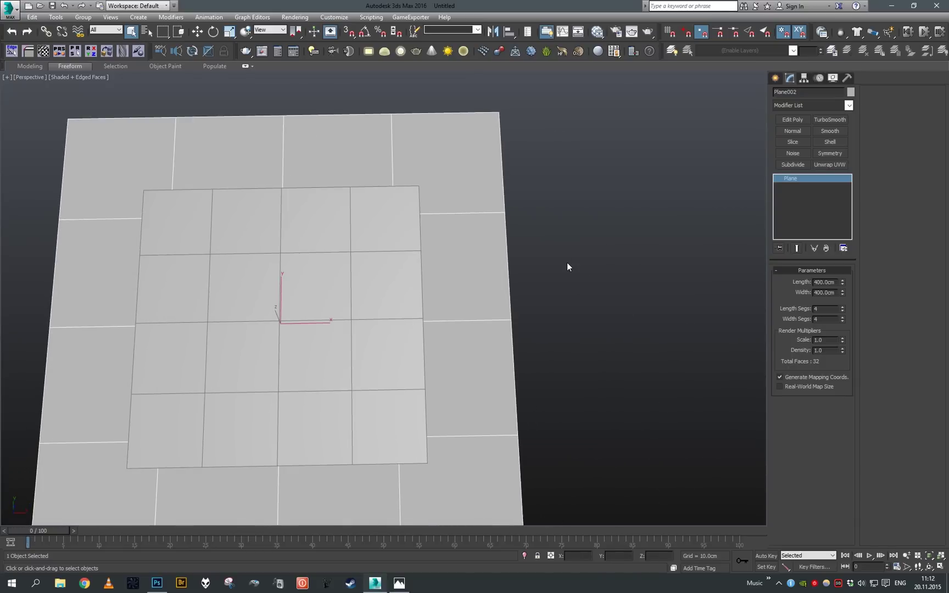
click(568, 294)
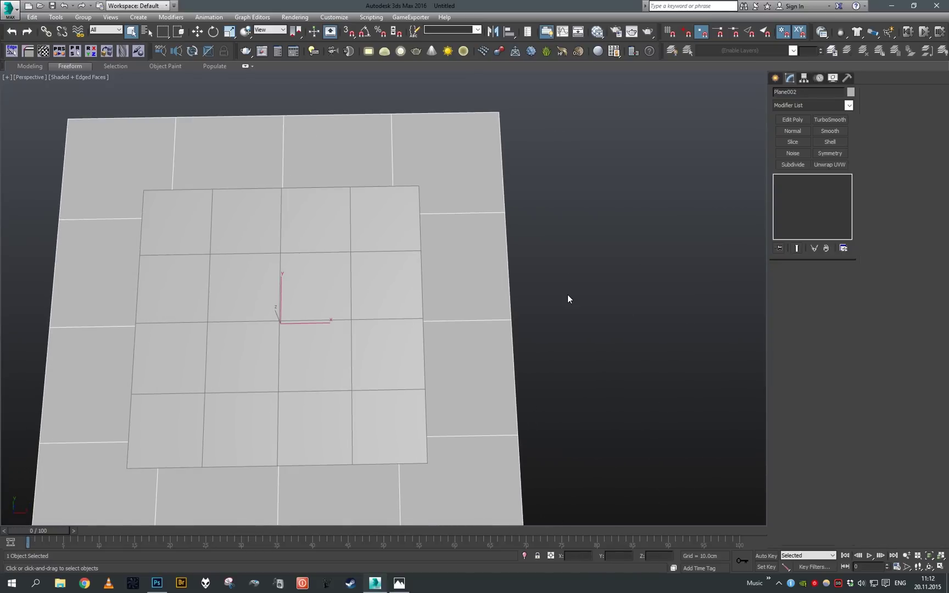
key(t)
scroll(567, 295, down, 3)
middle_drag(568, 294, 495, 280)
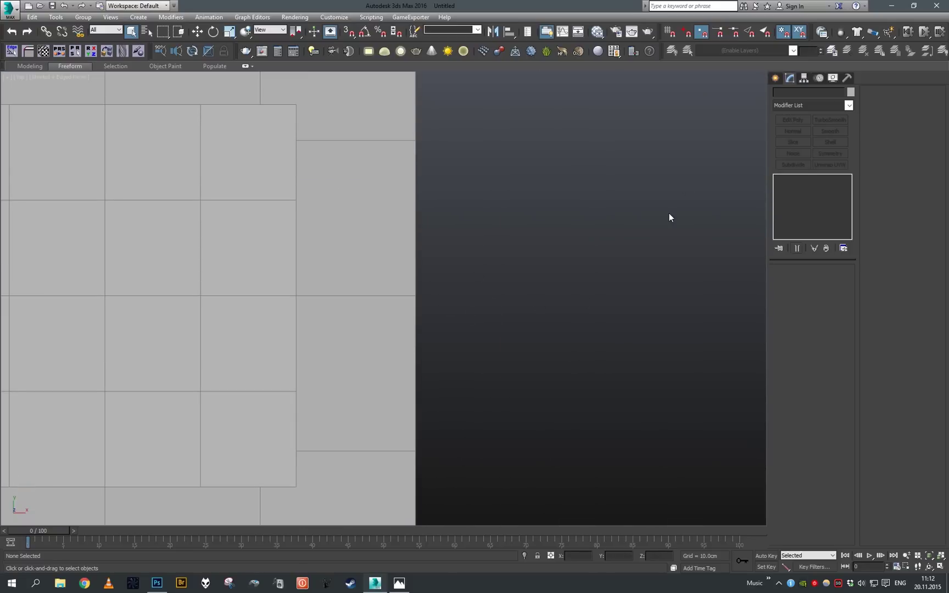
key(c)
middle_drag(560, 260, 574, 222)
scroll(553, 229, up, 2)
drag(510, 263, 515, 268)
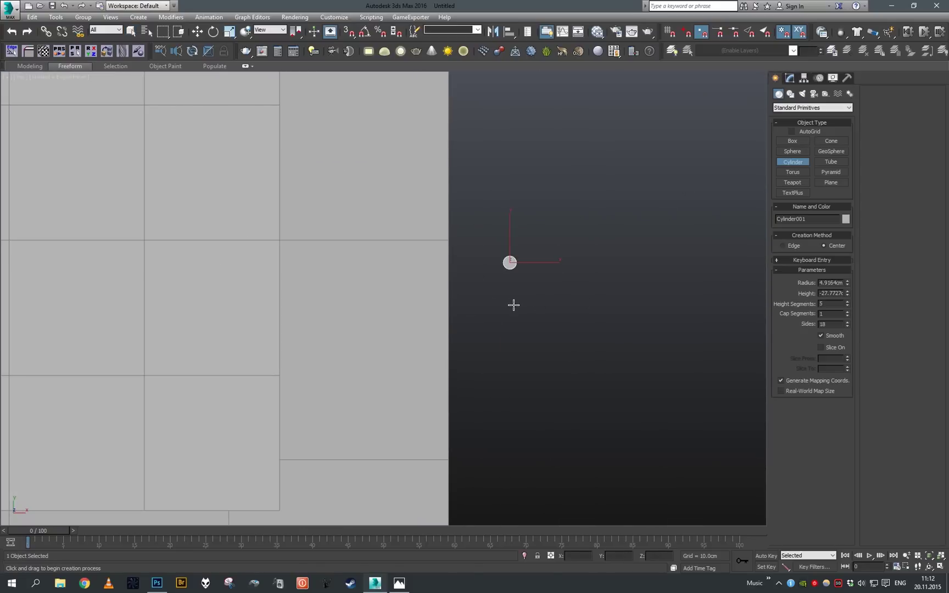
Set the cylinder to 6 sides and 1 height segment.
middle_drag(599, 259, 534, 292)
scroll(534, 292, up, 3)
double_click(829, 324)
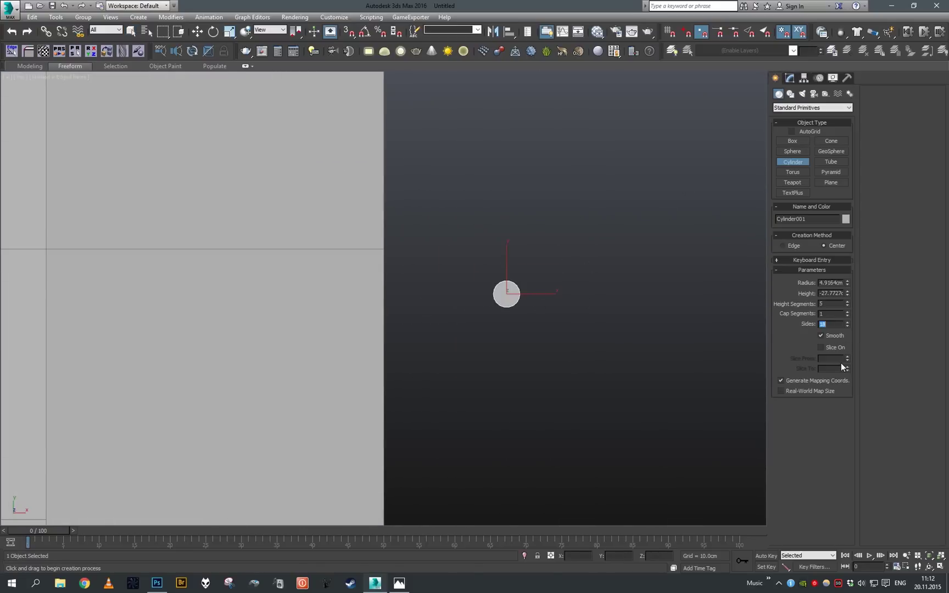
text(6)
key(Return)
right_click(848, 306)
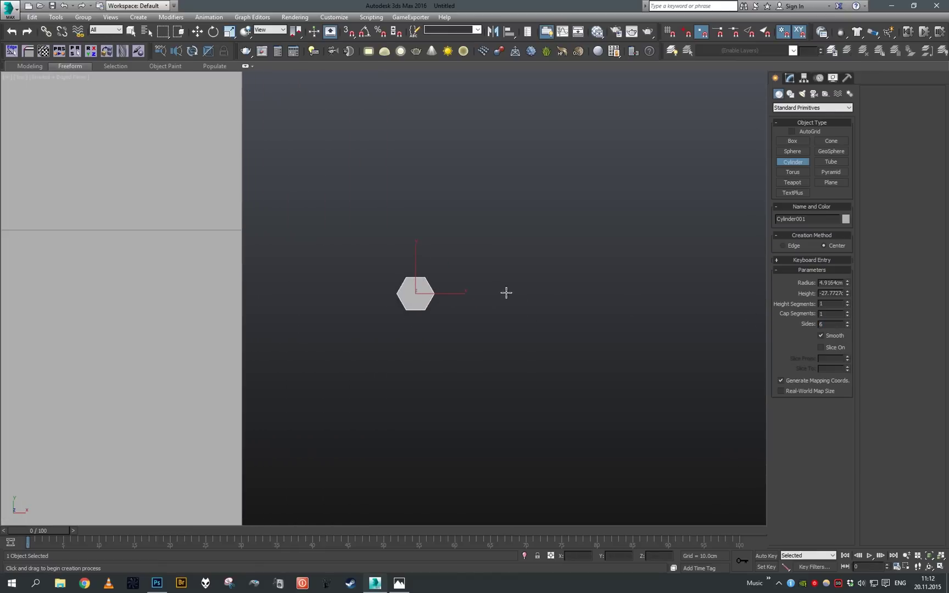
Clone the hexagonal cylinder beside the original and set the copy's sides to 5.
key(w)
shift+drag(444, 297, 501, 302)
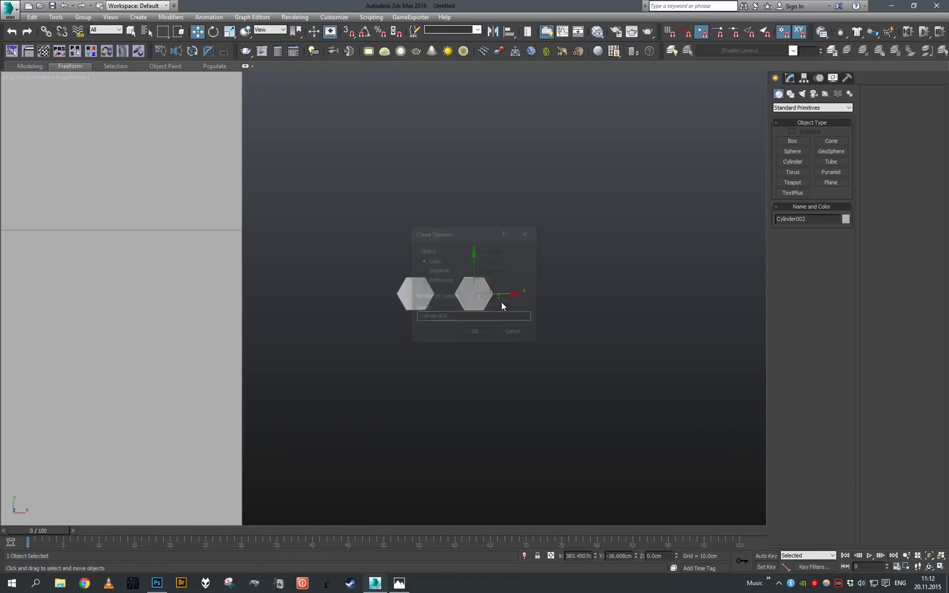
click(485, 335)
click(790, 78)
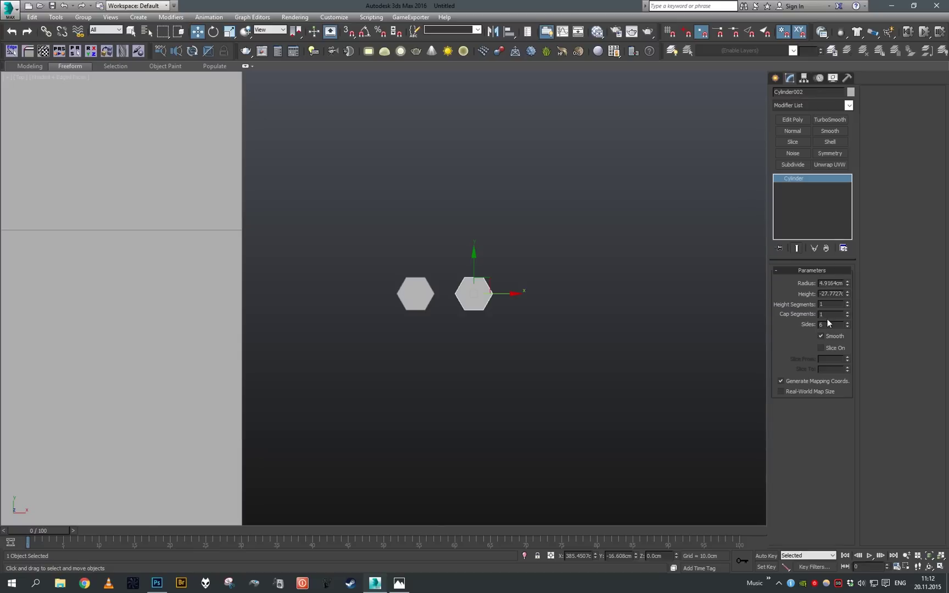
key(BackSpace)
text(5)
key(Return)
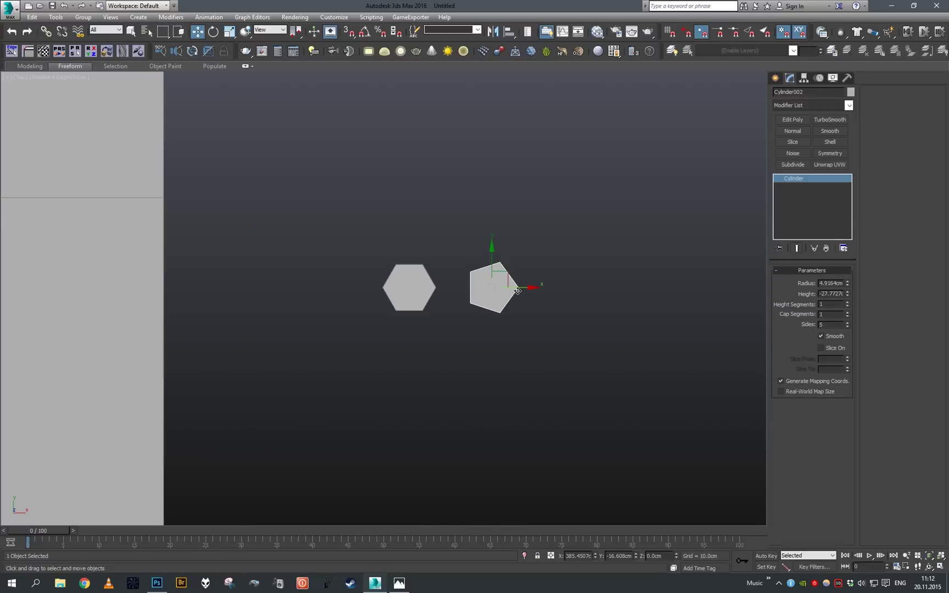
Clone the pentagonal cylinder further along the X axis and set the new copy's sides to 4.
shift+drag(514, 286, 606, 286)
click(484, 335)
click(829, 325)
key(BackSpace)
text(4)
key(Return)
Select all three cylinders in the perspective view and add an Edit Poly modifier to them.
middle_drag(655, 276, 561, 256)
key(p)
key(z)
scroll(561, 256, down, 3)
scroll(561, 256, down, 1)
middle_drag(435, 286, 517, 307)
key(q)
scroll(517, 307, down, 1)
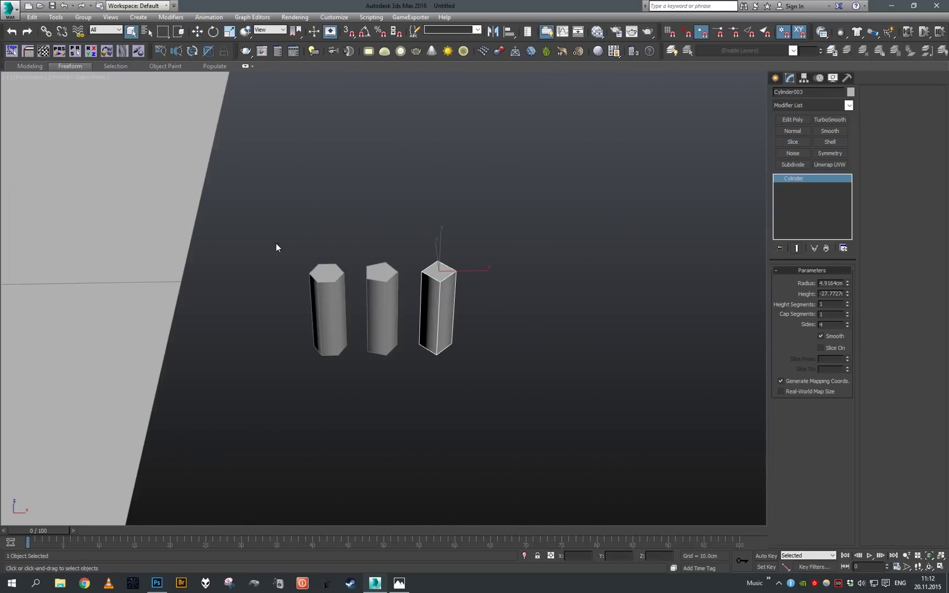
drag(276, 242, 500, 346)
middle_drag(626, 227, 635, 249)
click(793, 120)
Delete the side and bottom polygons of the three cylinders, keeping only their flat top faces.
key(4)
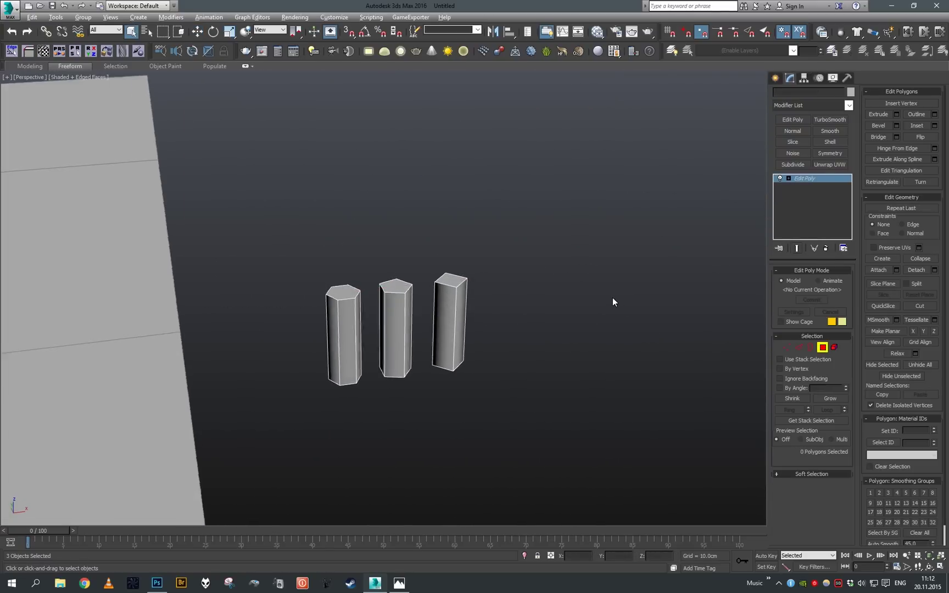
drag(513, 409, 311, 329)
key(Delete)
key(4)
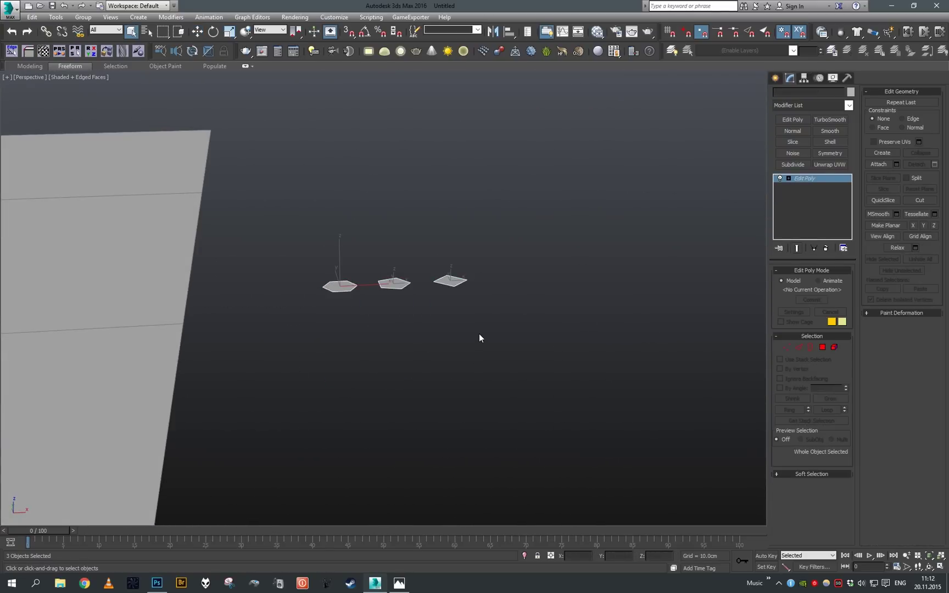
Convert the three flat shapes to Editable Poly and select the pentagon.
key(z)
mouse_move(479, 334)
alt+middle_down()
mouse_move(473, 326)
mouse_move(501, 318)
mouse_move(511, 329)
mouse_move(493, 324)
alt+middle_up()
scroll(502, 317, down, 2)
key(alt+c)
click(412, 331)
alt+middle_drag(434, 338, 441, 340)
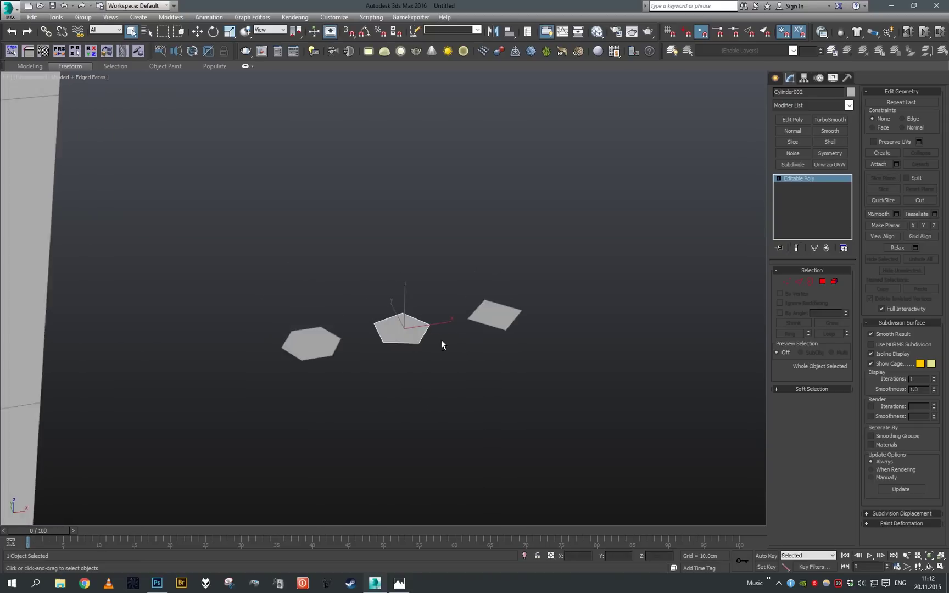
click(441, 340)
click(314, 342)
click(494, 315)
scroll(500, 297, down, 5)
click(480, 338)
Create a Corona Scatter object in front of the three flat shapes, with an icon size of about 56.7.
alt+middle_drag(500, 297, 506, 250)
scroll(478, 337, up, 5)
scroll(473, 364, down, 4)
scroll(482, 307, down, 6)
scroll(482, 308, up, 4)
click(775, 77)
click(799, 109)
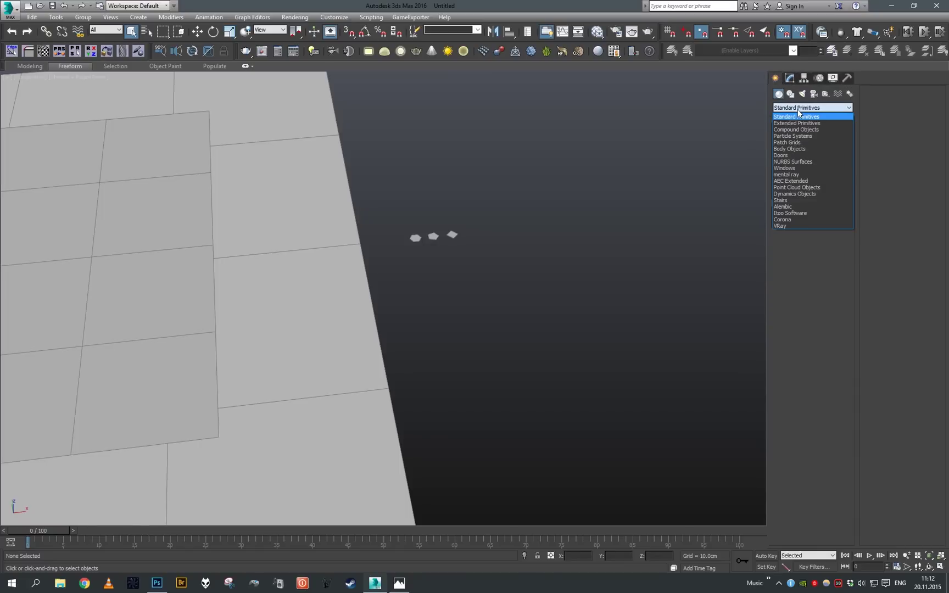
click(793, 219)
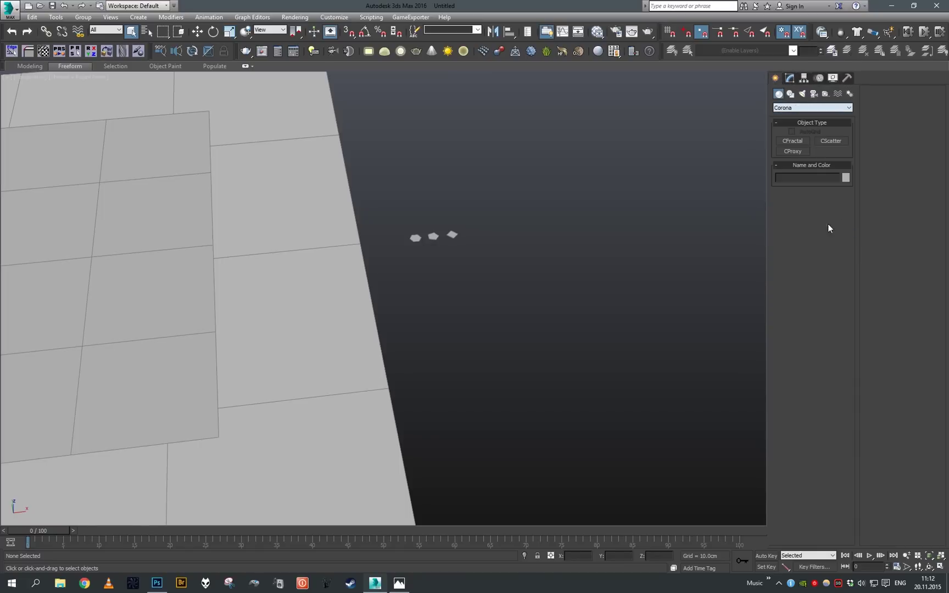
click(828, 145)
drag(512, 345, 555, 394)
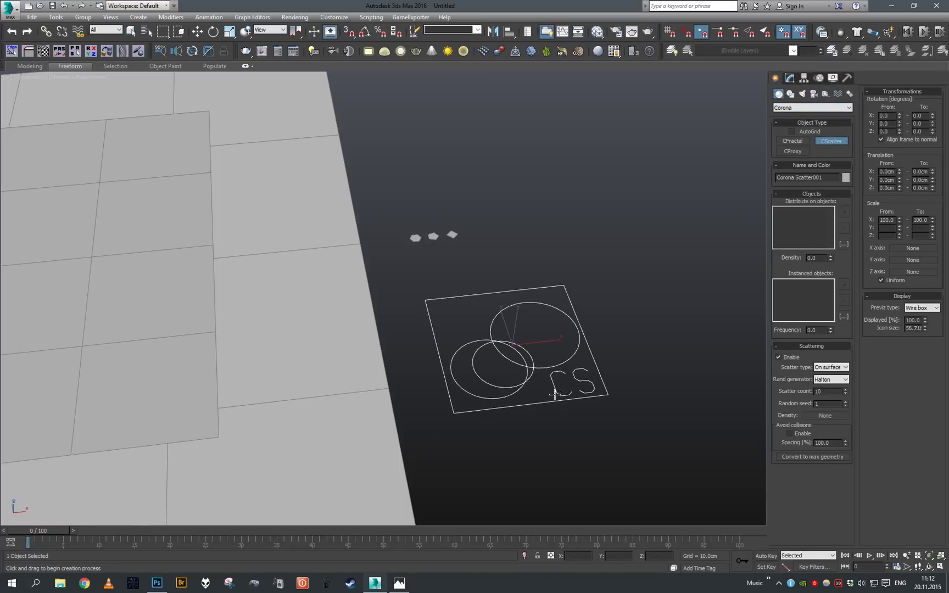
right_click(554, 393)
click(790, 77)
Add the hexagon, pentagon and square shapes to the Corona Scatter as its instanced objects.
middle_drag(580, 194, 660, 218)
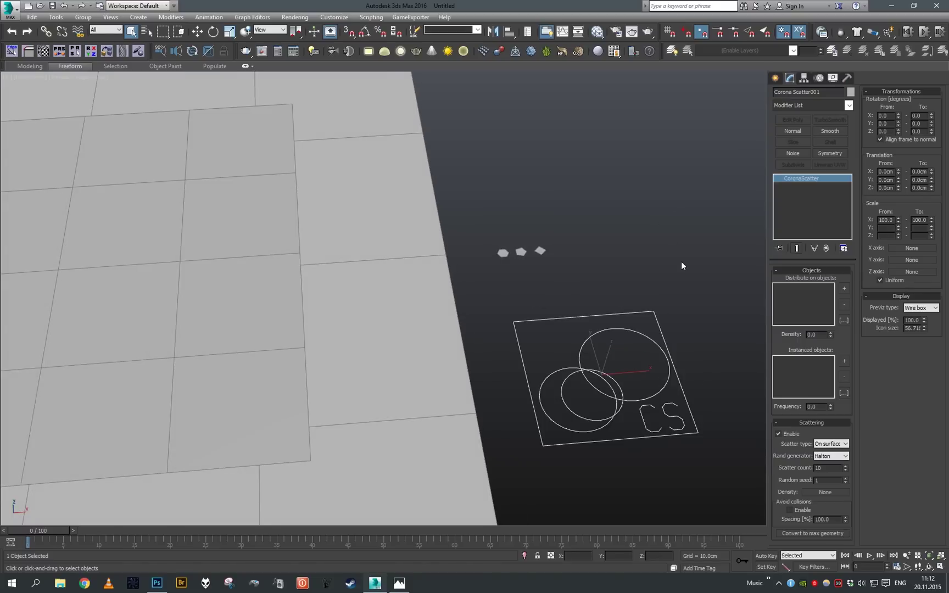
scroll(677, 262, up, 2)
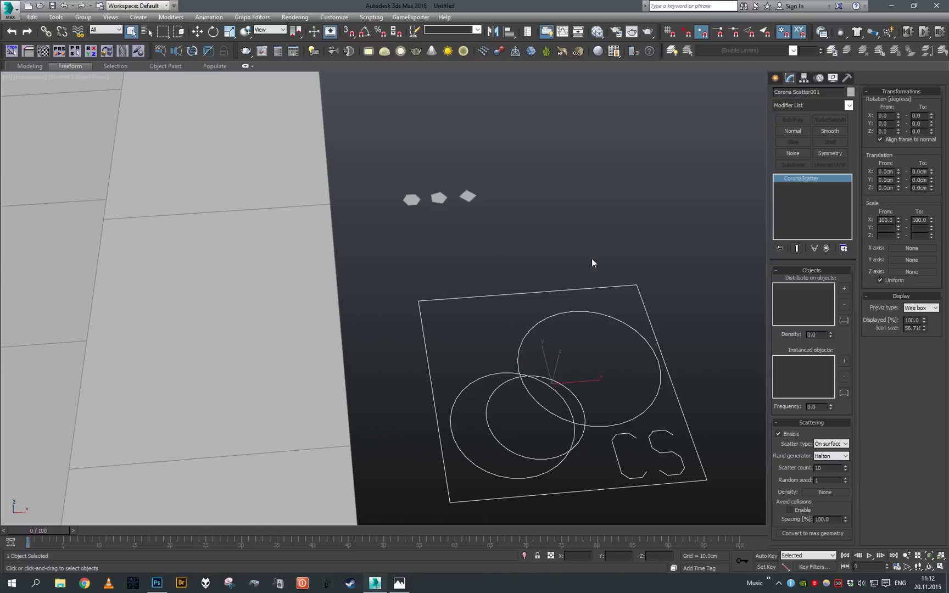
click(844, 360)
click(417, 198)
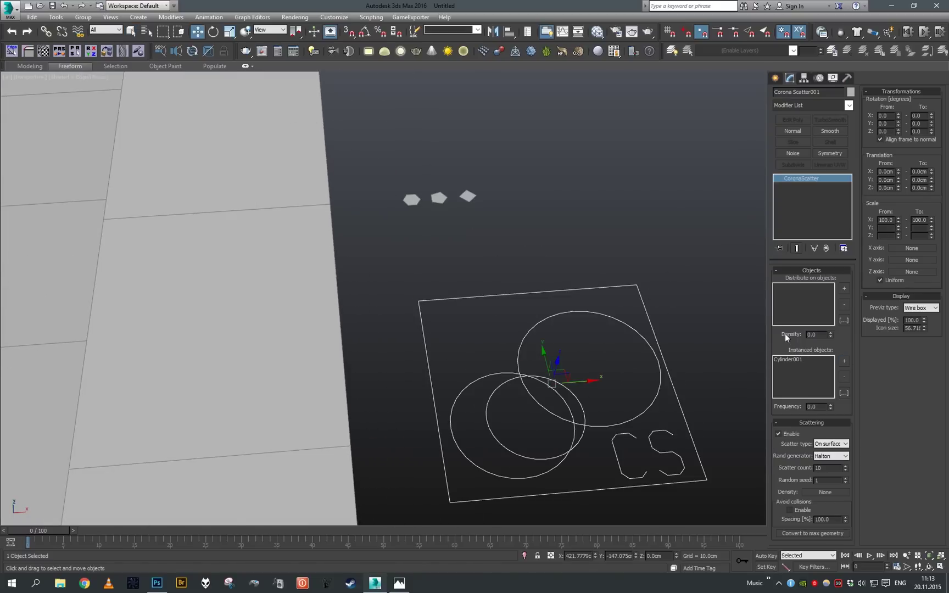
click(844, 361)
click(439, 198)
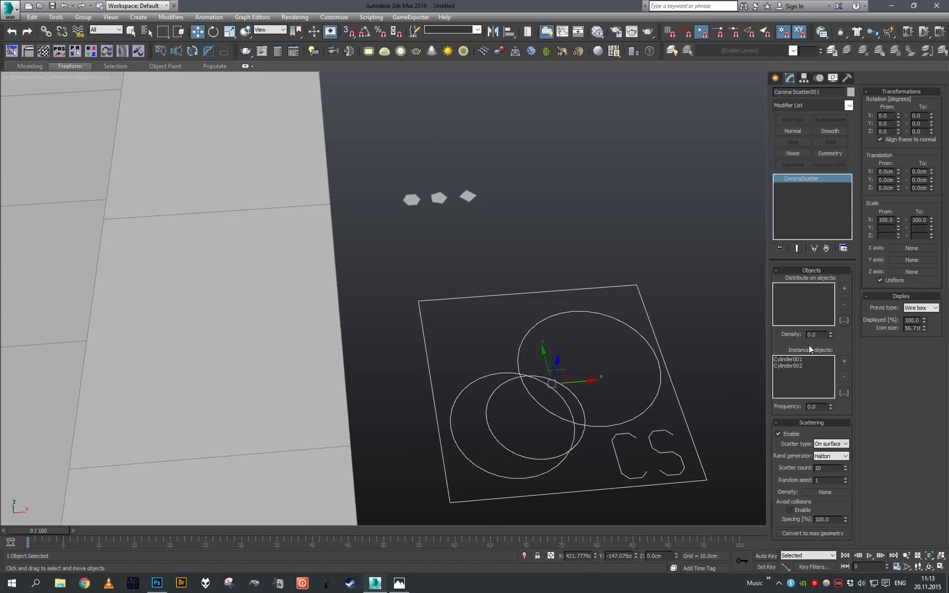
click(844, 361)
click(467, 196)
Assign the smaller inner plane as the surface the Corona Scatter distributes on.
scroll(601, 260, down, 2)
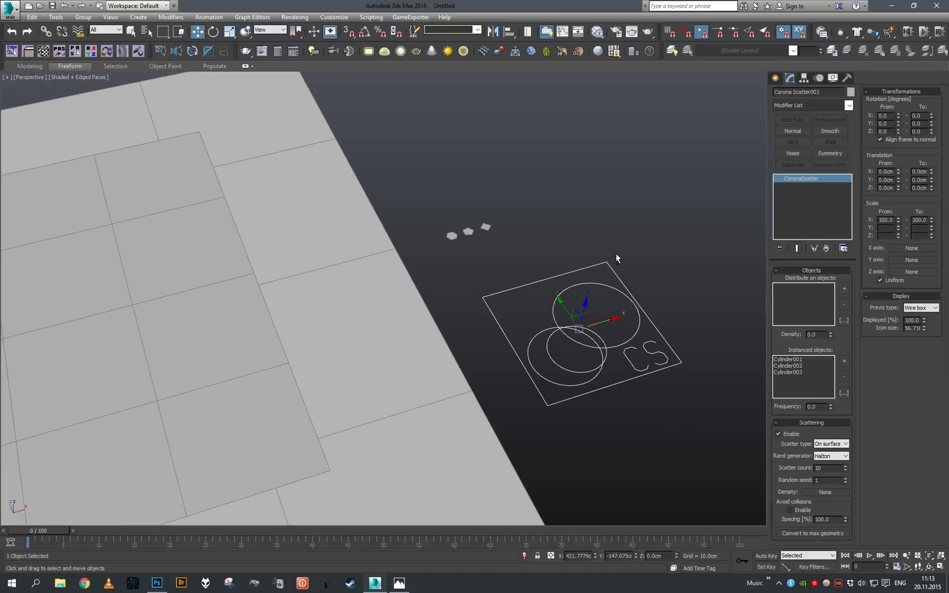
click(845, 290)
middle_drag(221, 299, 287, 286)
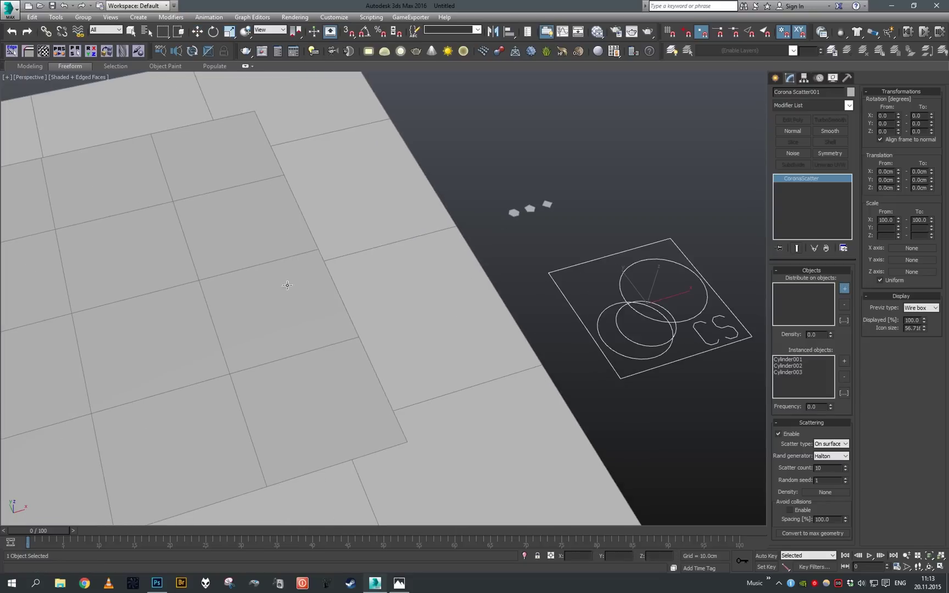
click(269, 289)
scroll(410, 279, down, 5)
scroll(455, 222, up, 3)
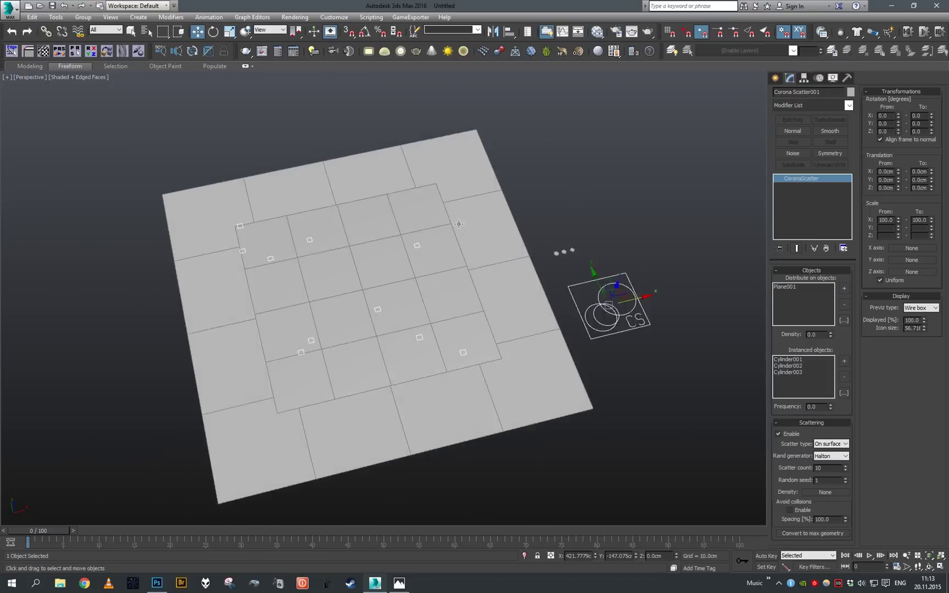
scroll(466, 236, up, 2)
alt+middle_drag(466, 236, 497, 237)
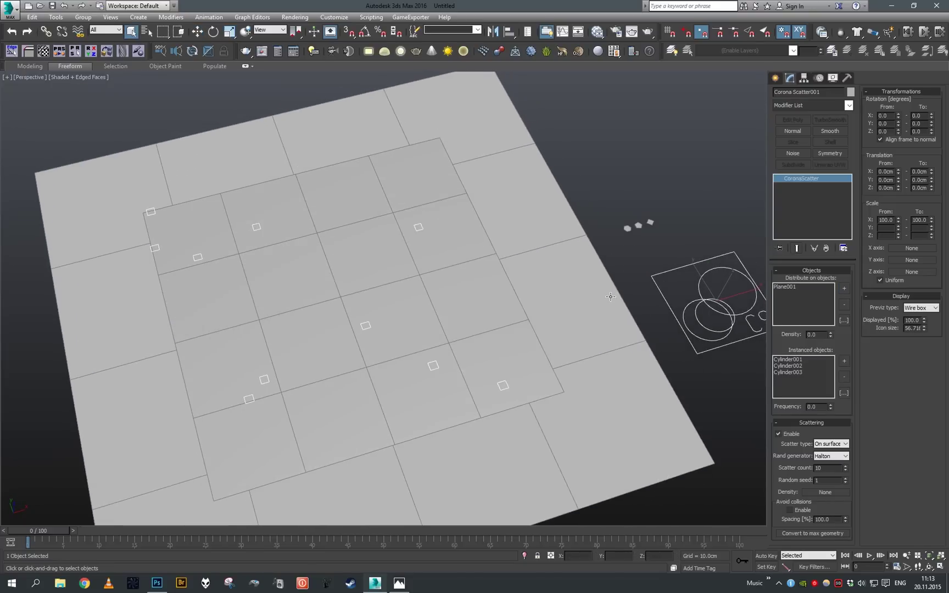
Turn off edged faces in the perspective view and set the scatter's preview type to Full.
key(F4)
click(927, 308)
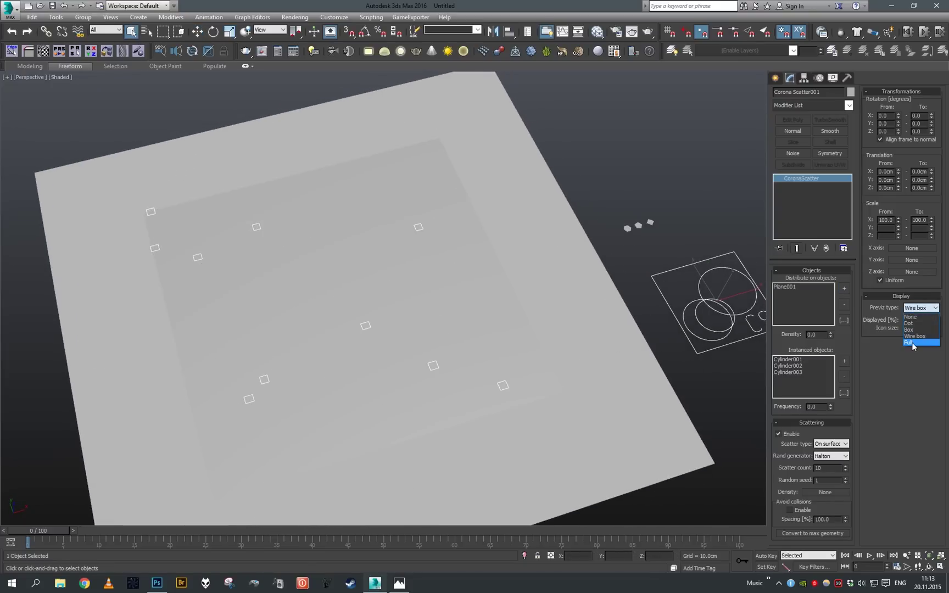
click(911, 342)
Set the scatter count to 1000.
alt+middle_drag(529, 277, 547, 272)
key(Return)
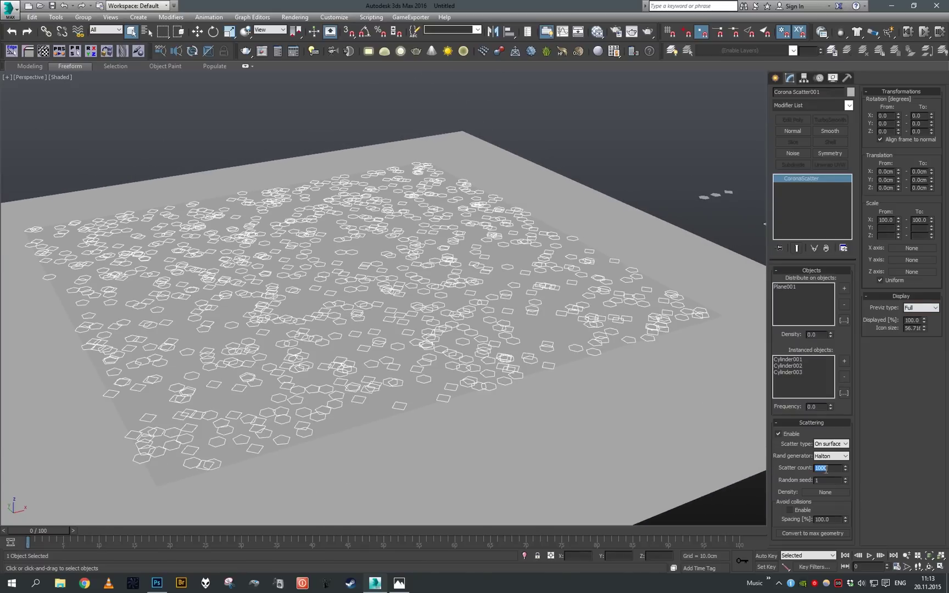
alt+middle_drag(640, 305, 654, 279)
scroll(653, 279, down, 5)
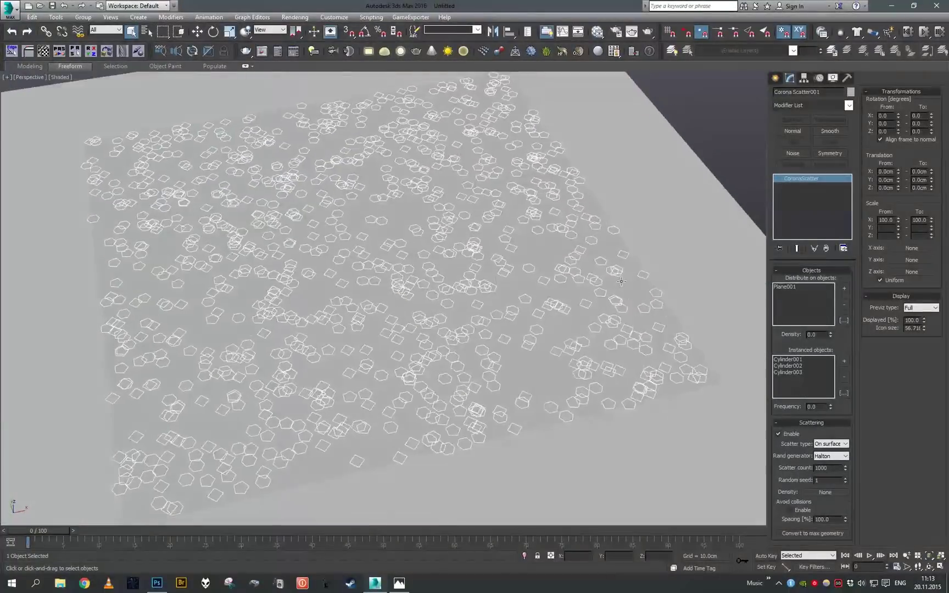
middle_drag(616, 289, 602, 298)
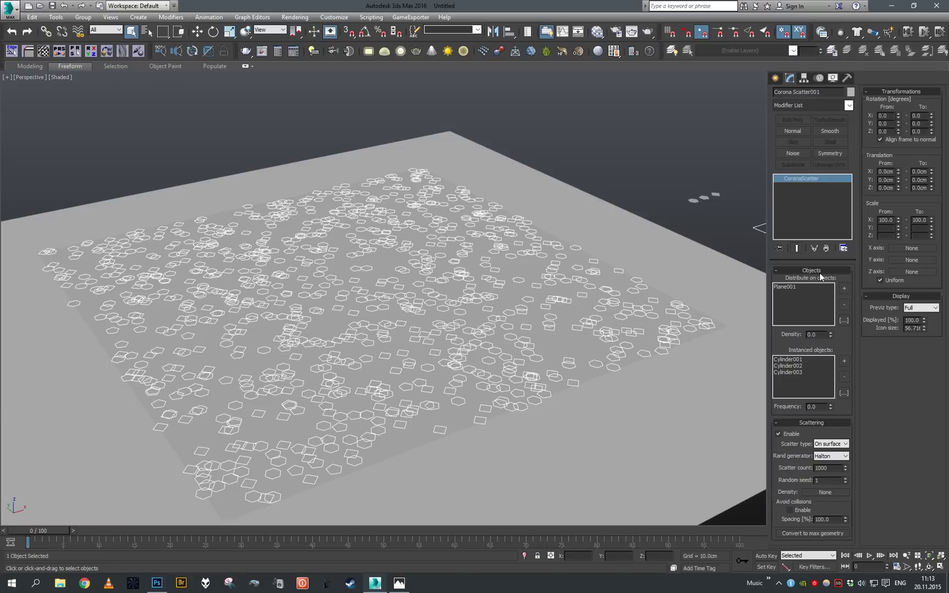
Set the uniform scale range of the scattered flakes from 10 to 20.
double_click(887, 220)
text(10)
key(Return)
double_click(918, 220)
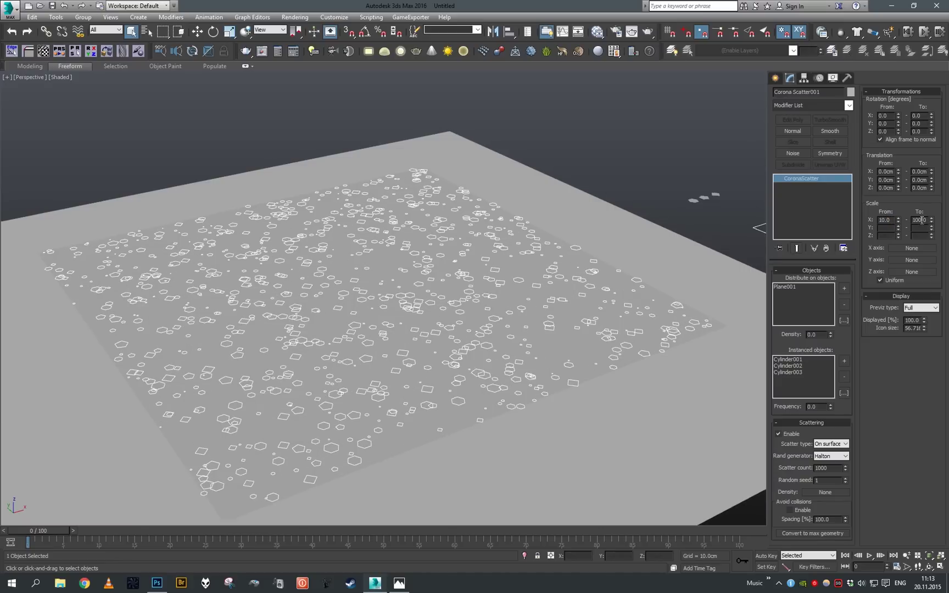
text(20)
key(Return)
scroll(522, 275, up, 8)
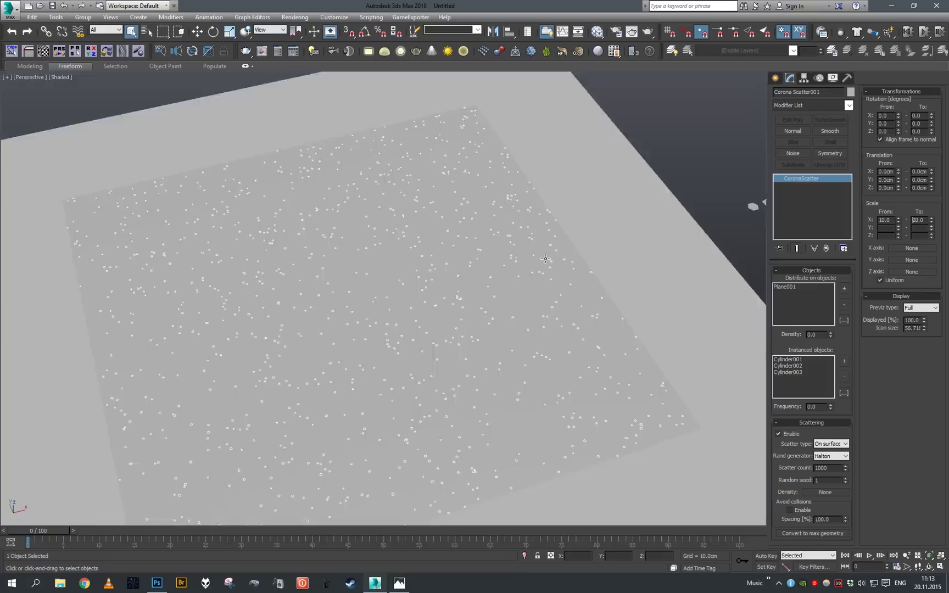
scroll(519, 298, down, 6)
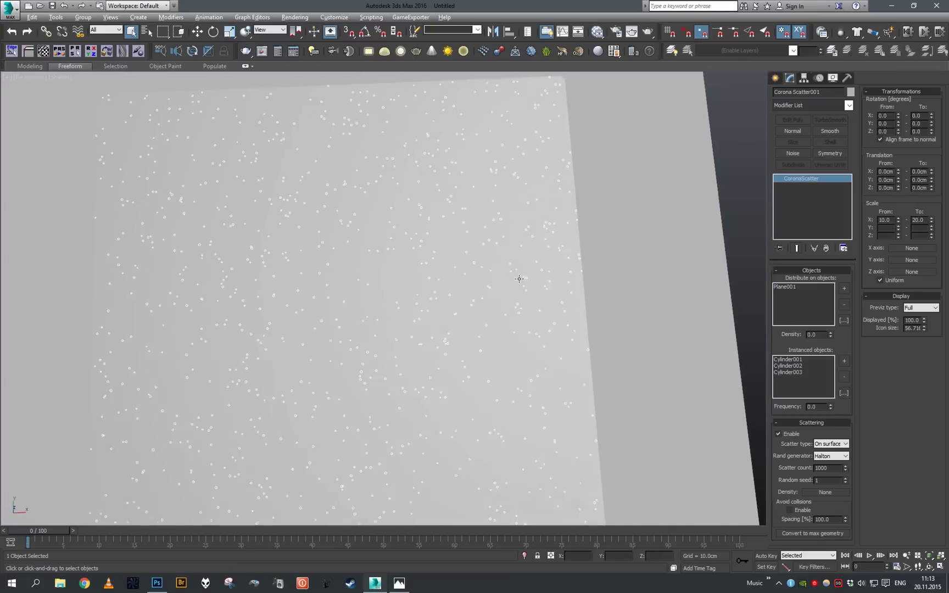
alt+middle_drag(520, 298, 521, 259)
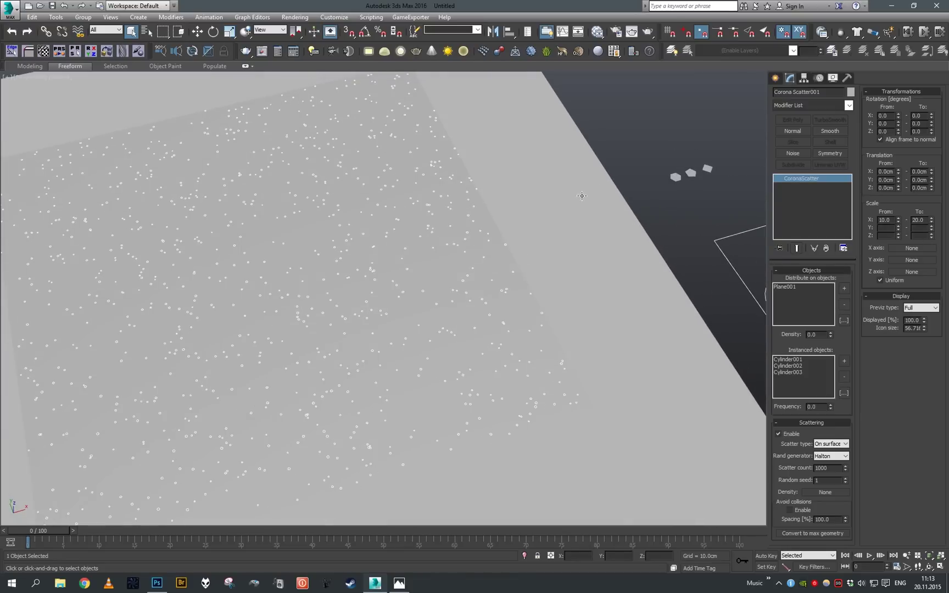
Set the scattered flakes' random X and Y rotation to range from -20 to 20 degrees.
alt+middle_drag(581, 198, 602, 176)
scroll(602, 198, up, 4)
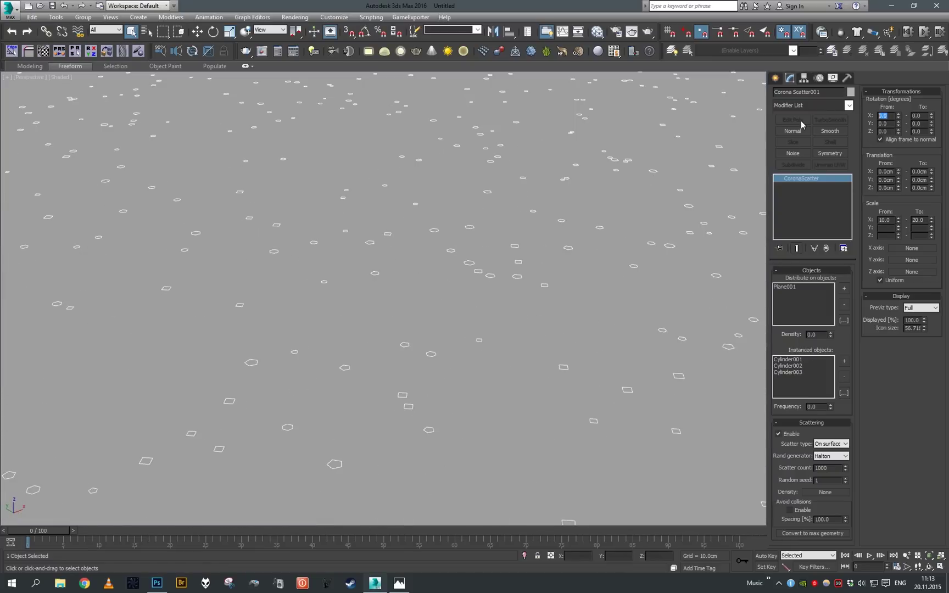
text(-20)
key(Tab)
text(20)
key(Tab)
text(-)
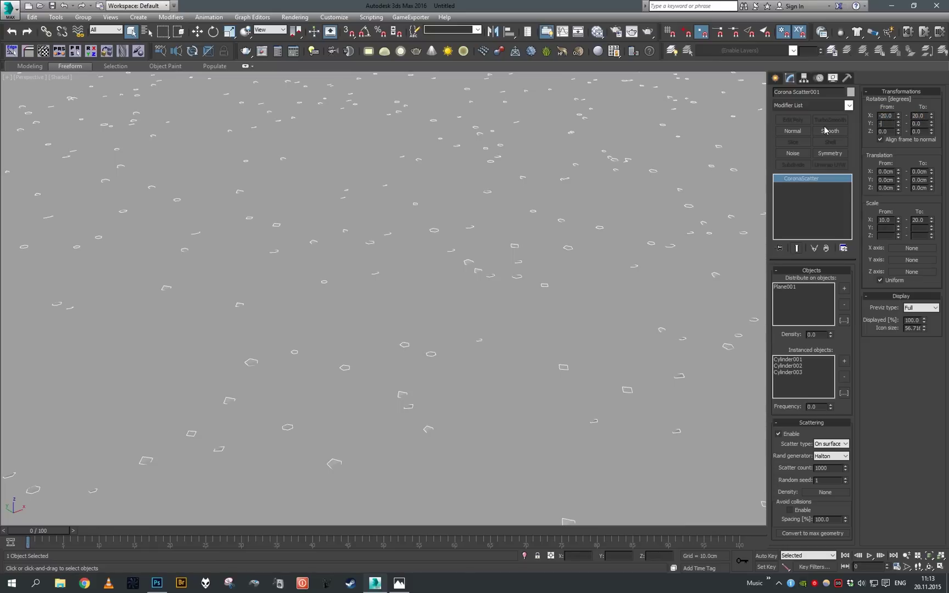
text(20)
key(Tab)
text(20)
key(Return)
Set the scattered flakes' random Z rotation to range from -180 to 180 degrees.
click(893, 132)
text(-180)
key(Tab)
text(180)
key(Return)
scroll(611, 169, down, 5)
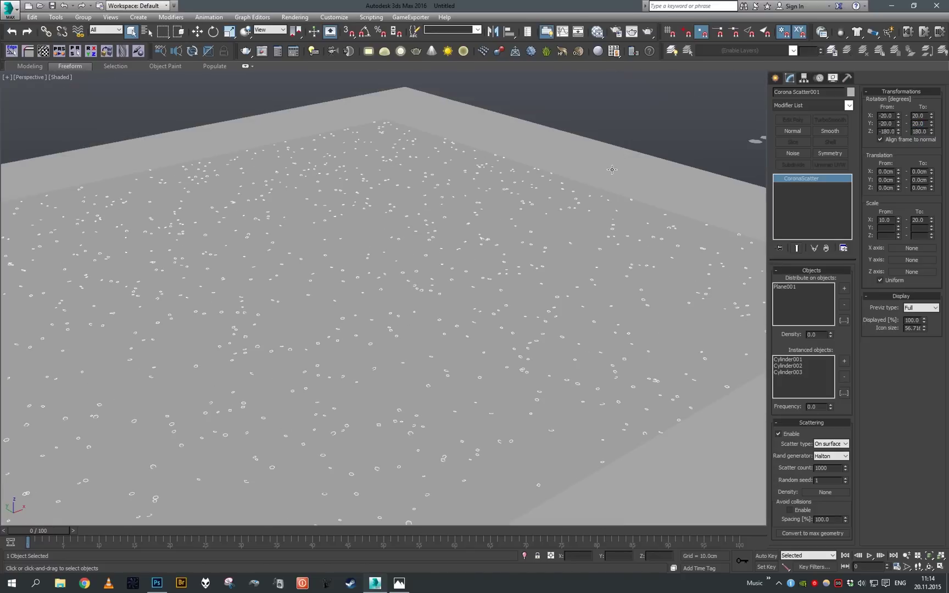
alt+middle_drag(612, 169, 583, 188)
scroll(585, 184, up, 3)
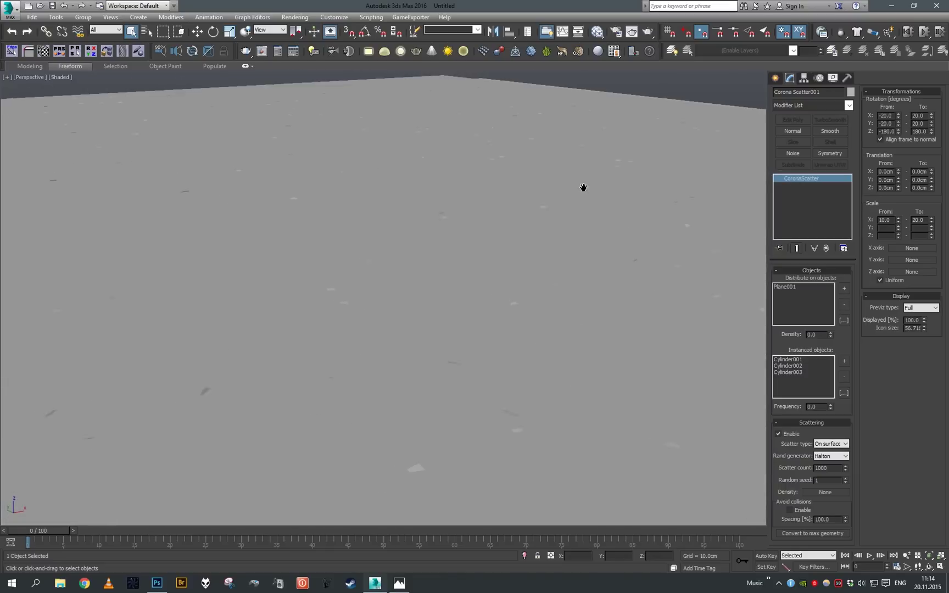
scroll(584, 188, down, 5)
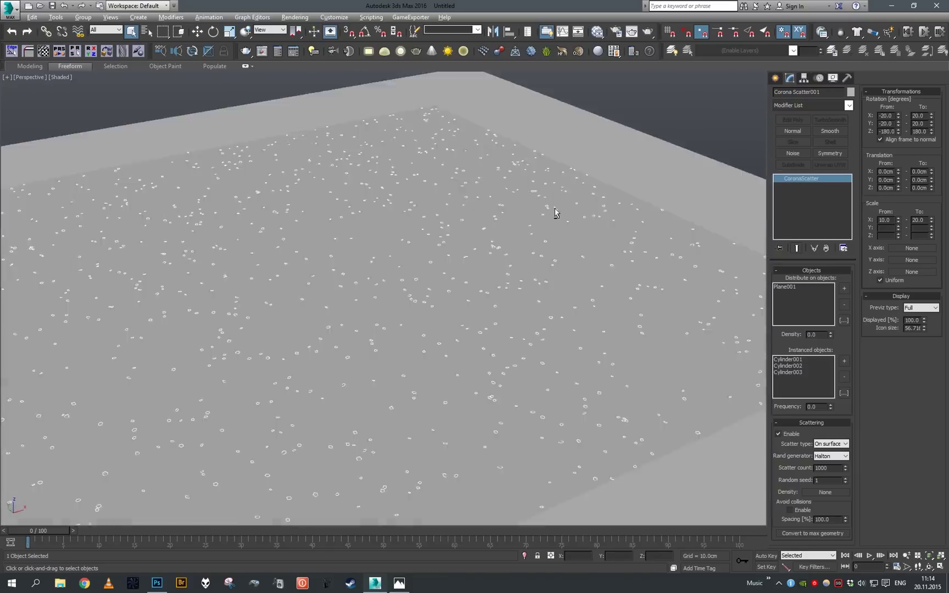
Raise the scatter count to 100000.
scroll(556, 214, up, 3)
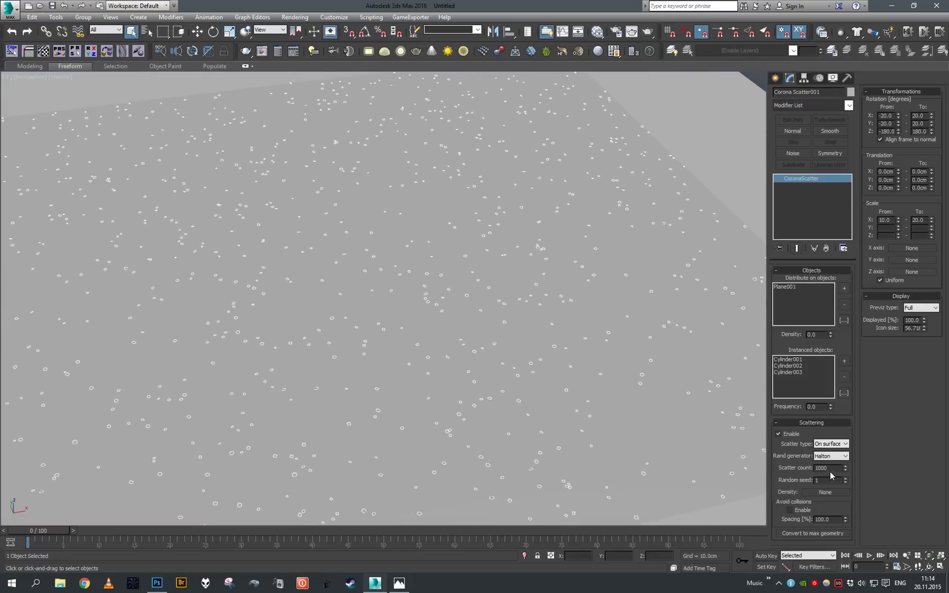
text(00)
key(Return)
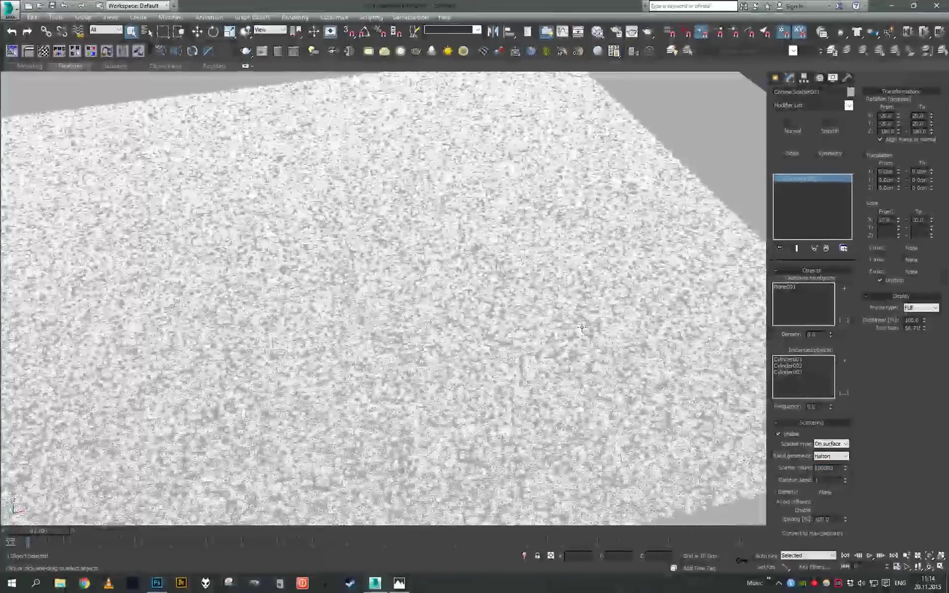
scroll(581, 322, down, 3)
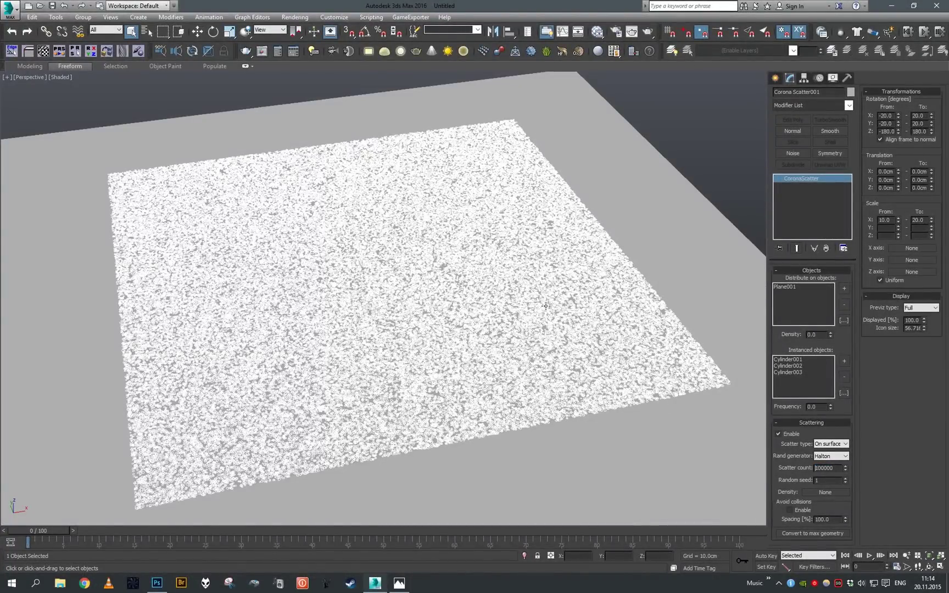
scroll(546, 306, up, 2)
scroll(545, 306, up, 2)
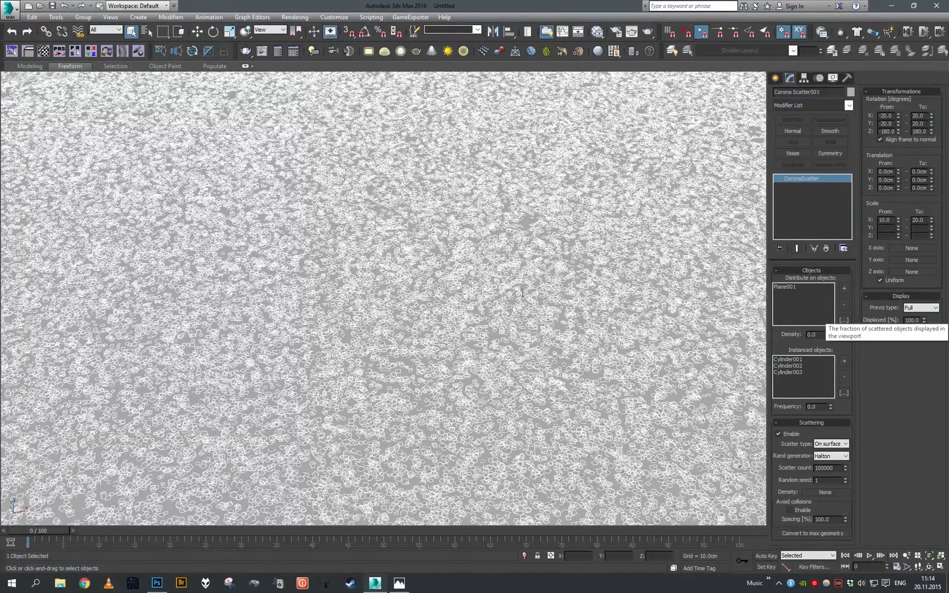
Enable collision avoidance for the scattered flakes with a spacing of 80%.
key(F4)
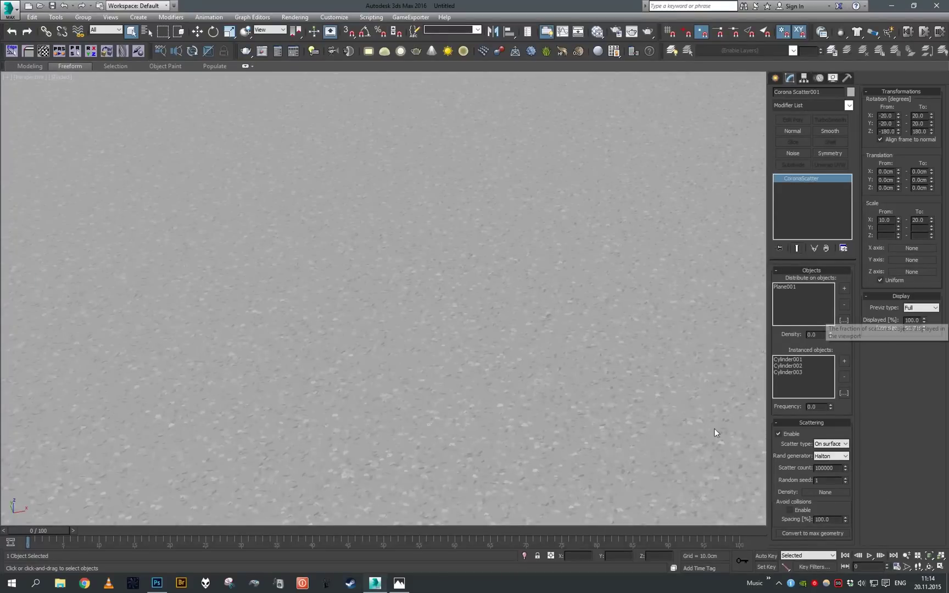
click(790, 510)
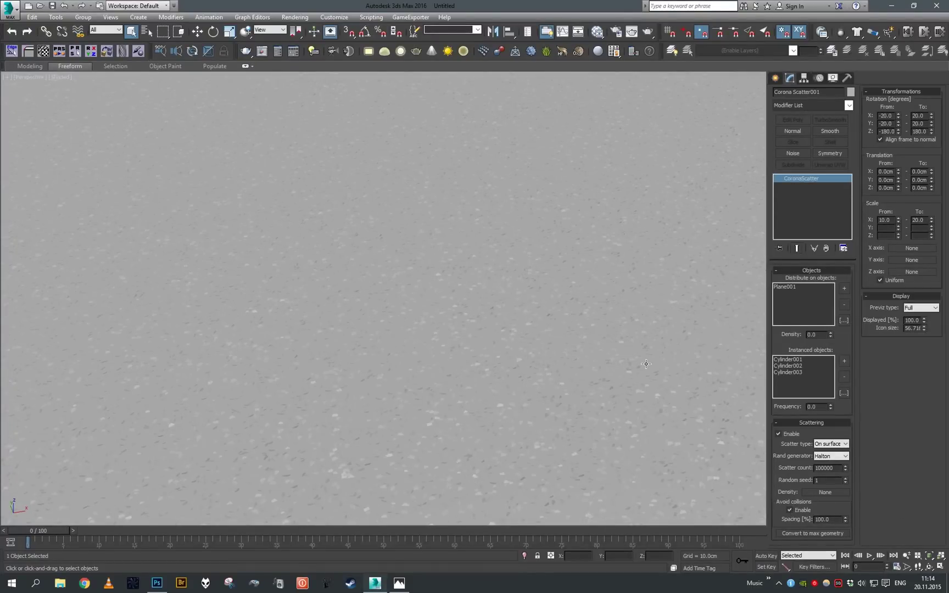
click(834, 521)
double_click(834, 520)
text(80)
key(Return)
Limit the viewport preview of the scatter to 1% of the flakes.
double_click(917, 321)
text(1)
key(Return)
scroll(637, 318, down, 5)
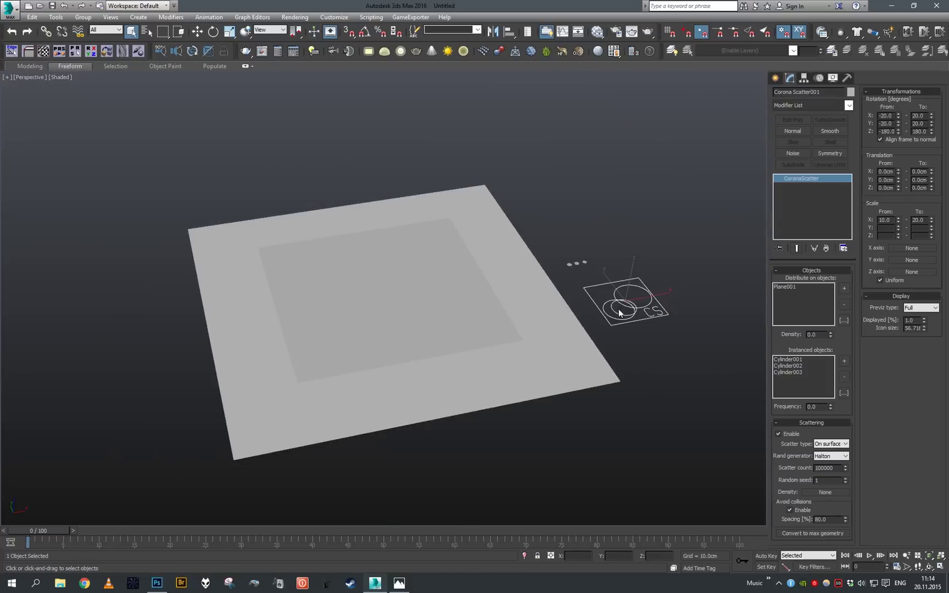
Switch to the top view with edged faces shown and frame the flake-covered inner plane.
alt+middle_drag(621, 311, 595, 354)
scroll(595, 354, up, 2)
key(t)
scroll(587, 354, down, 3)
middle_drag(413, 316, 640, 324)
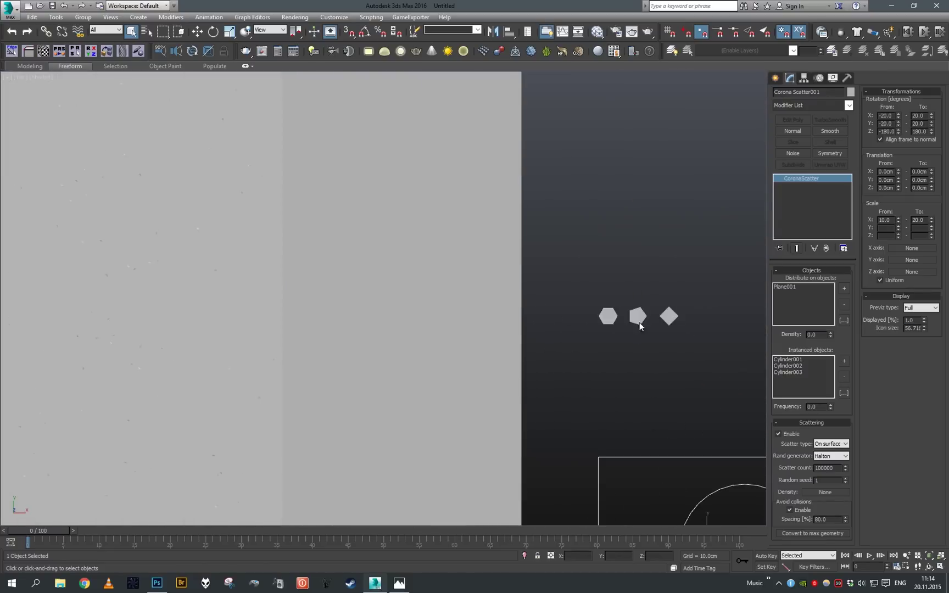
scroll(639, 324, down, 2)
key(F4)
middle_drag(426, 299, 619, 313)
scroll(561, 304, down, 2)
scroll(557, 303, up, 2)
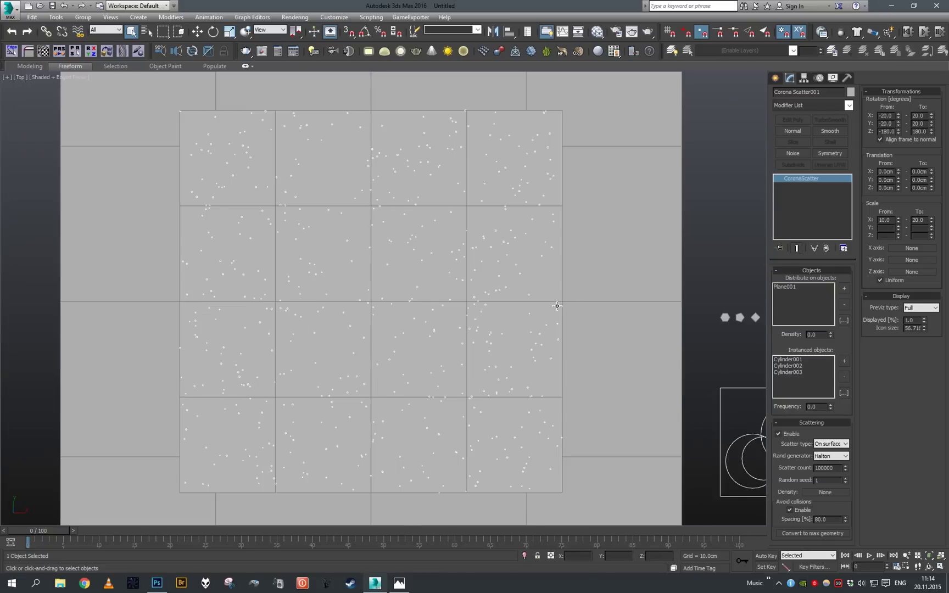
middle_drag(557, 304, 590, 319)
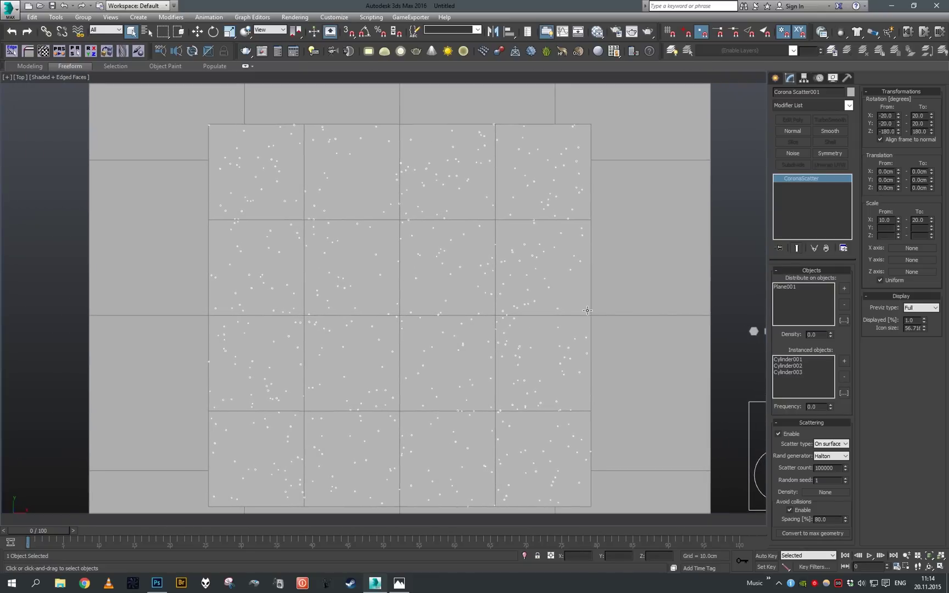
Set the render output height to 720 for a square 720 × 720 image.
key(F10)
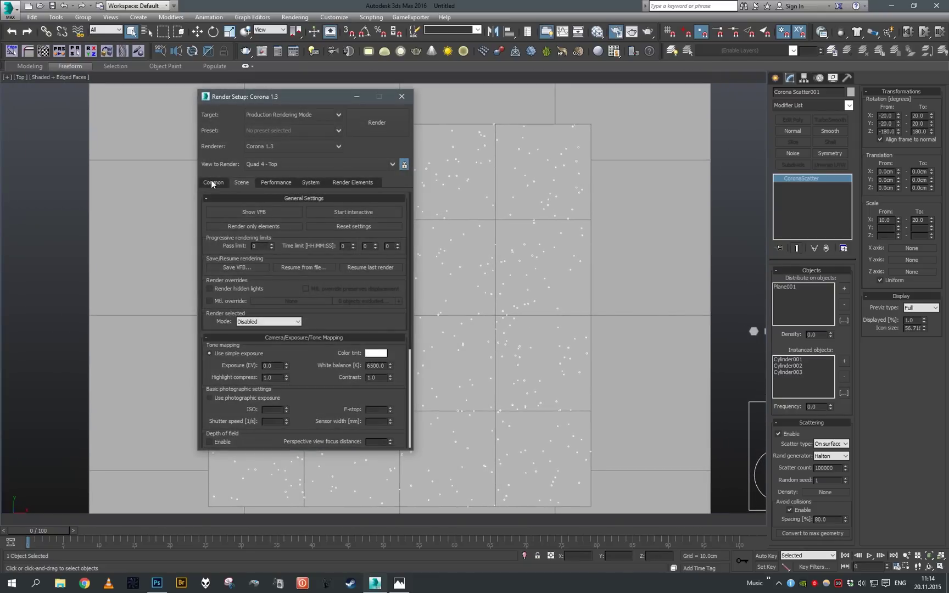
click(213, 183)
double_click(284, 332)
text(720)
key(Return)
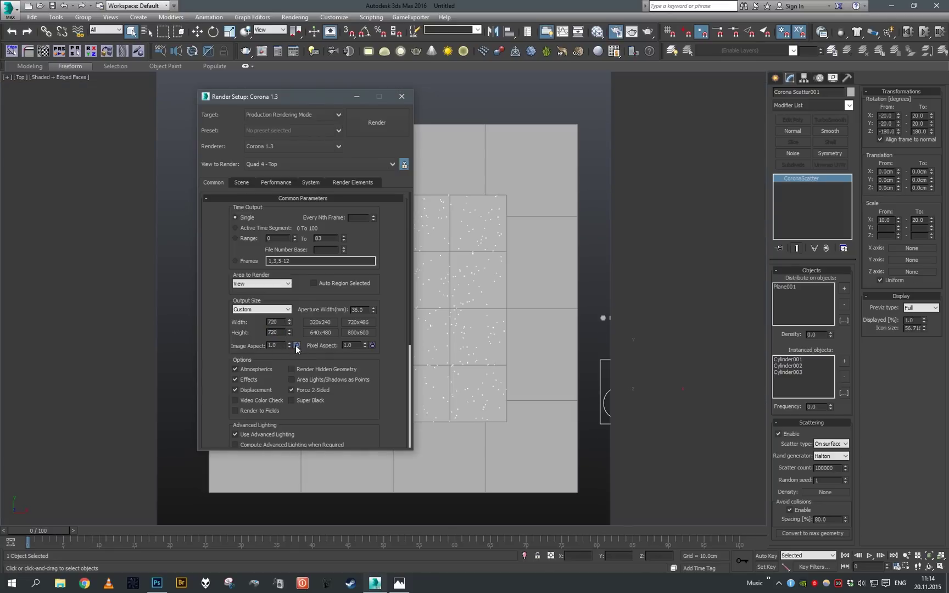
Lock the render image aspect at 1.0 and fit the flake-covered inner plane to the square render frame.
click(297, 346)
click(402, 96)
scroll(485, 250, up, 5)
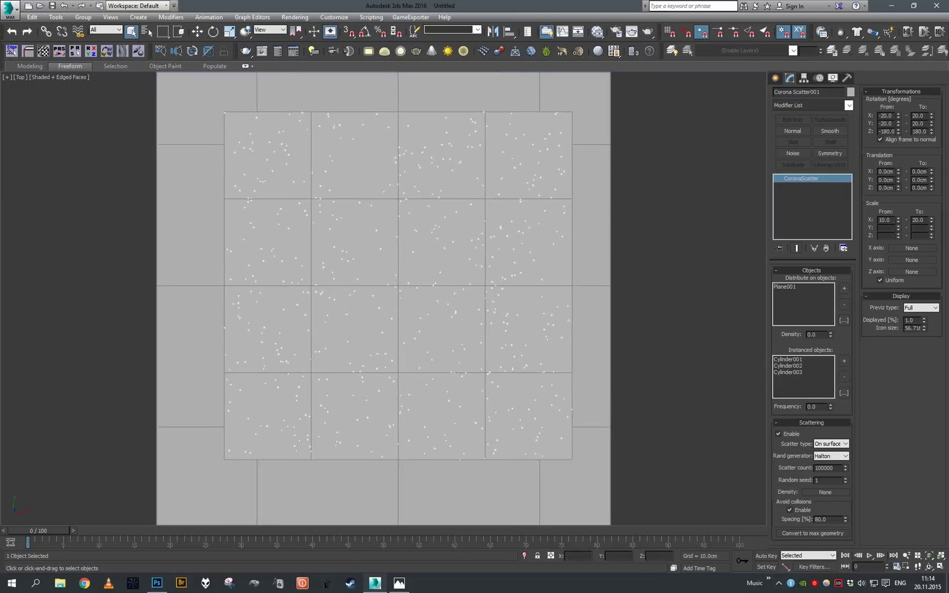
scroll(470, 235, up, 3)
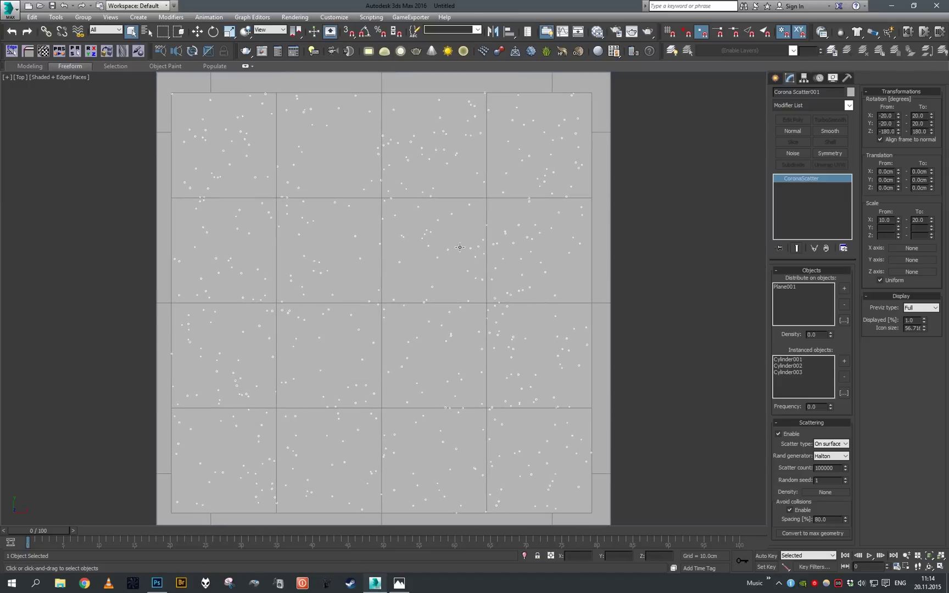
scroll(460, 247, up, 1)
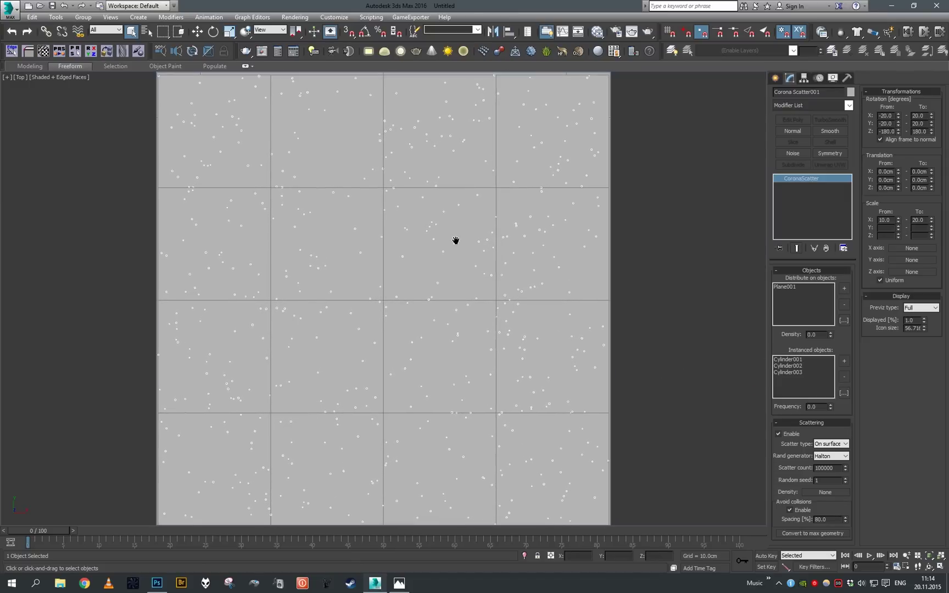
ctrl+alt+middle_drag(458, 243, 455, 235)
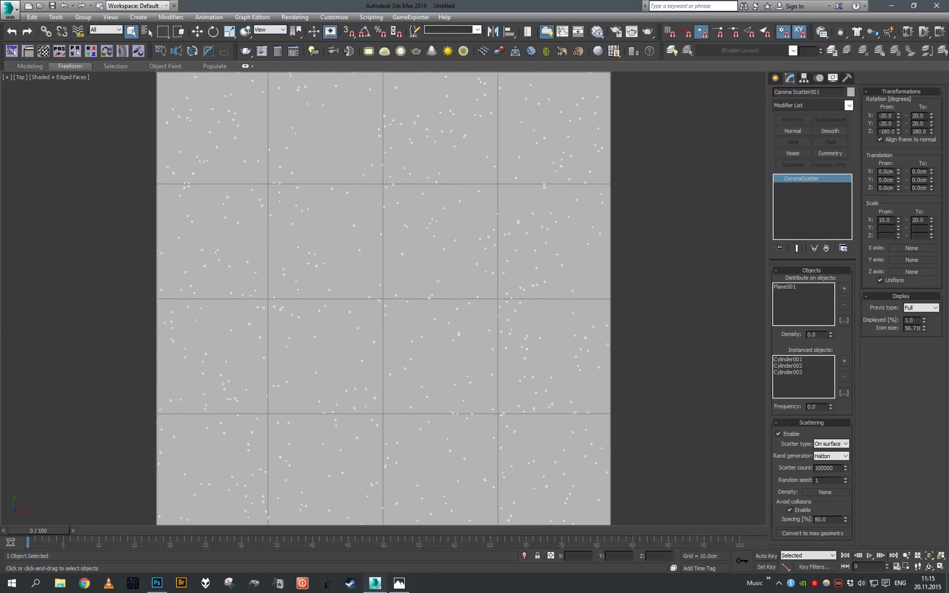
Set the primary global illumination solver to None (biased) and the render output size to 1024 × 1024.
key(F10)
click(276, 182)
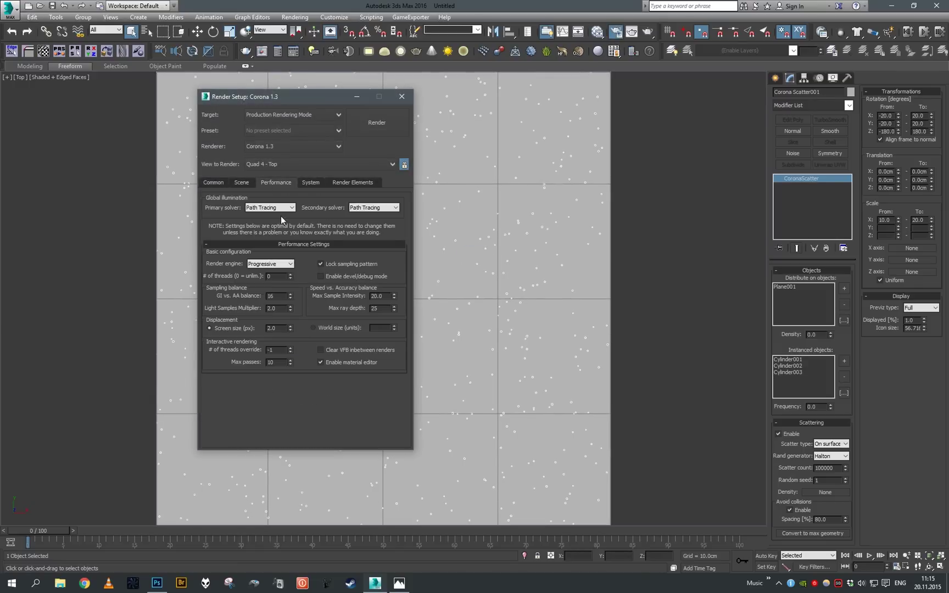
click(274, 208)
click(272, 223)
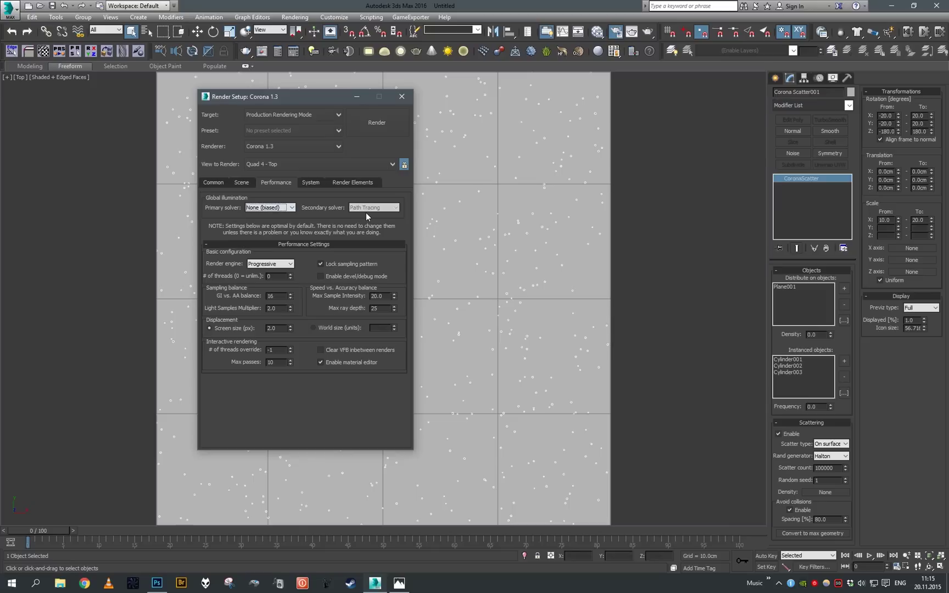
double_click(276, 297)
click(214, 183)
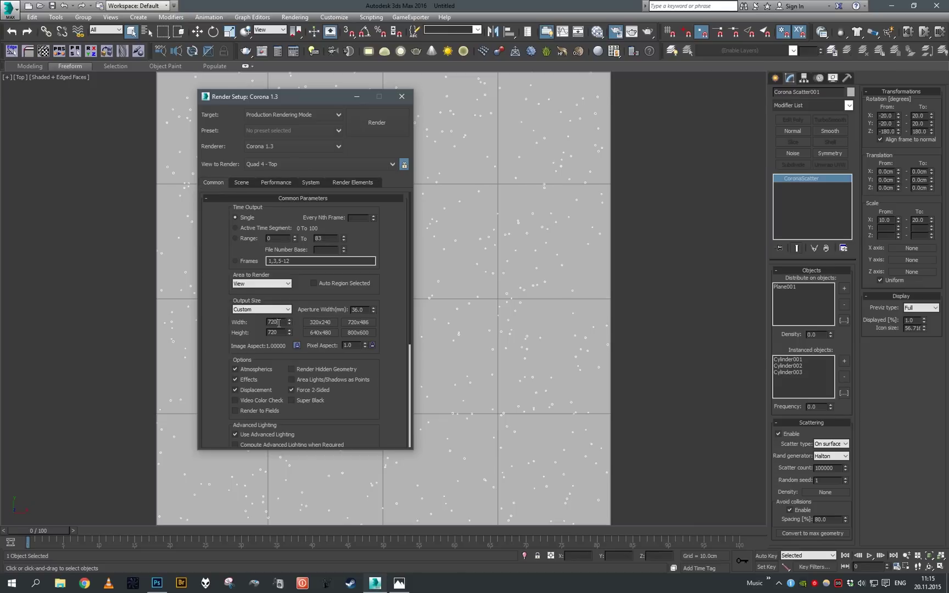
Add a CGeometry_NormalsShading render element.
click(247, 184)
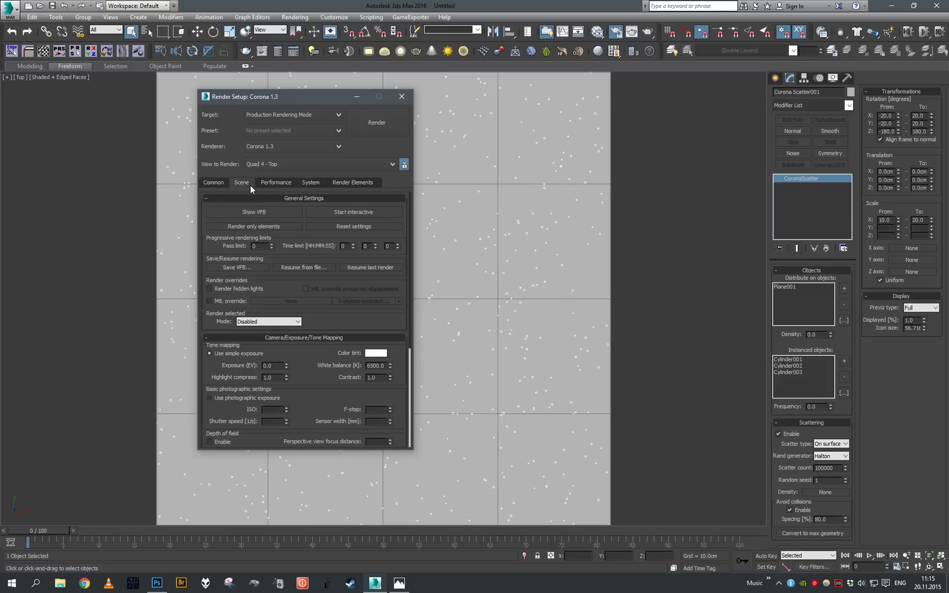
click(281, 184)
click(309, 182)
click(353, 183)
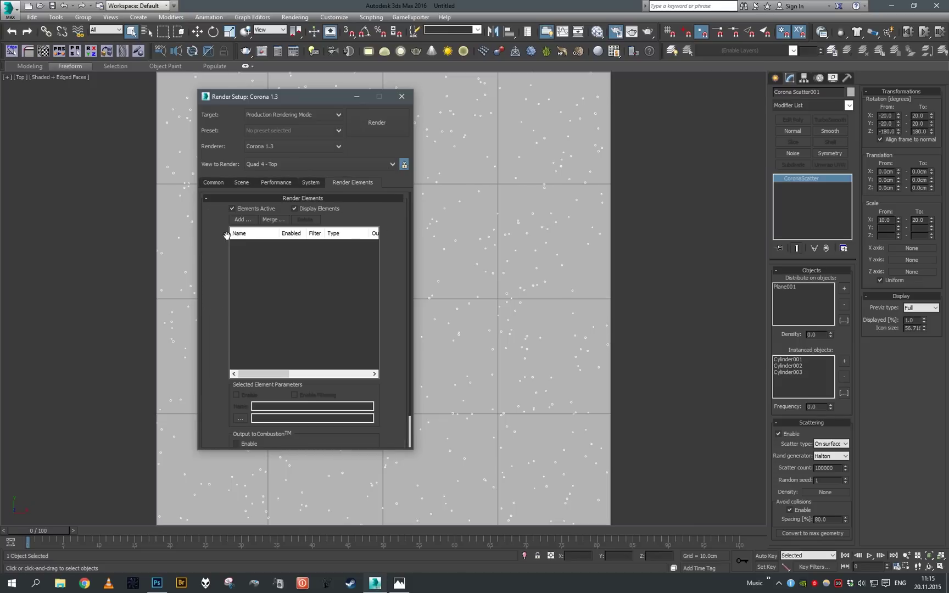
click(240, 220)
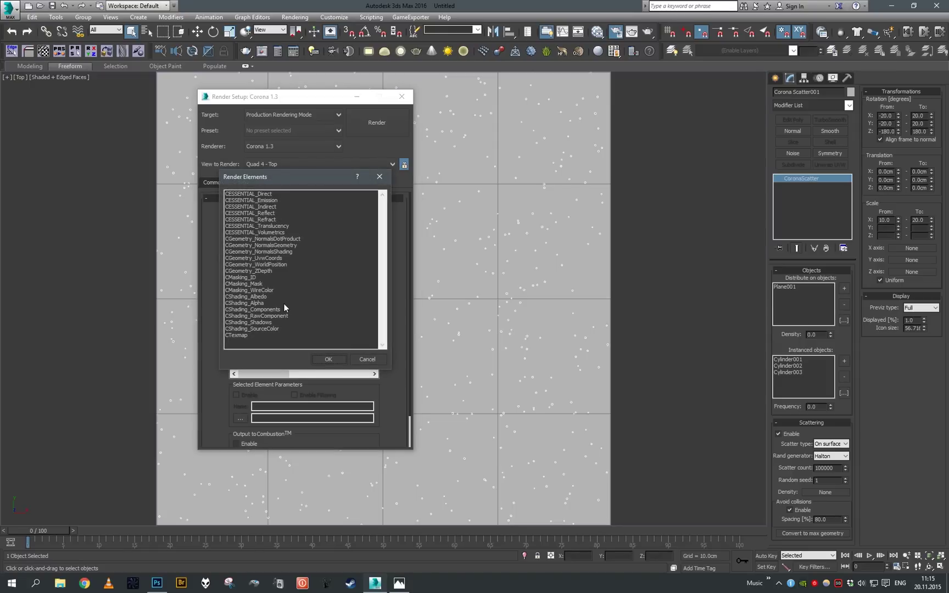
double_click(289, 251)
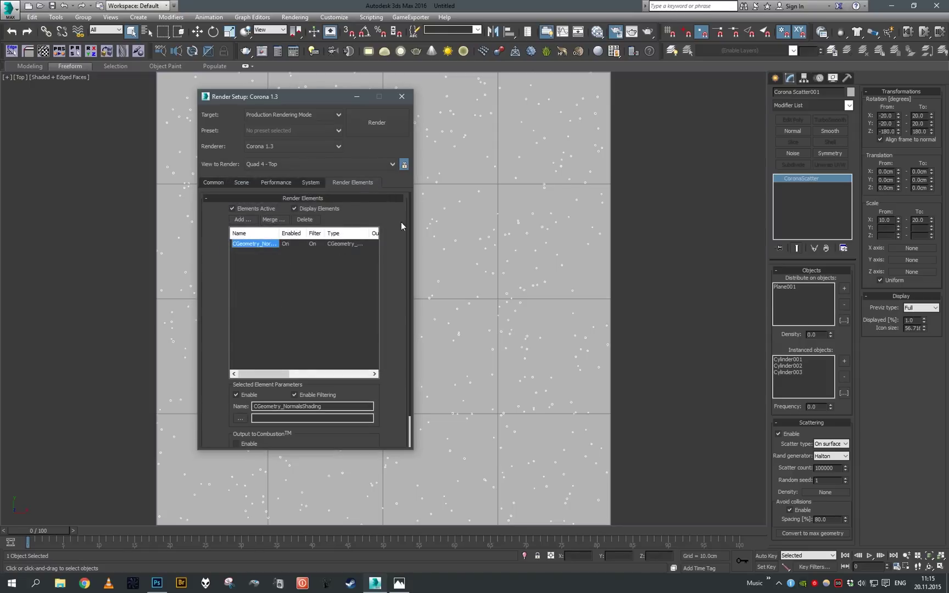
Render the top view with the CGeometry_NormalsShading pass displayed, and stop the render after some passes.
click(392, 125)
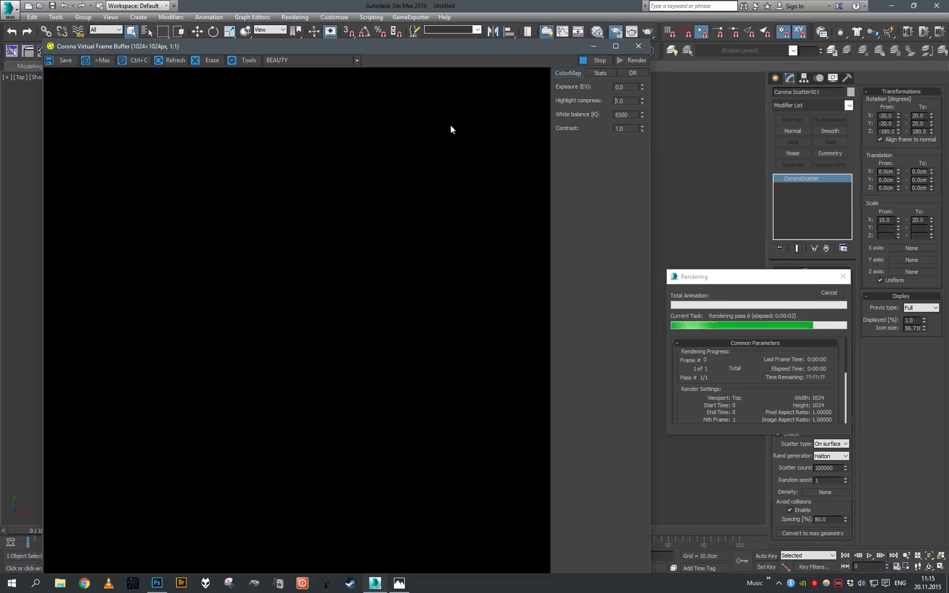
click(312, 58)
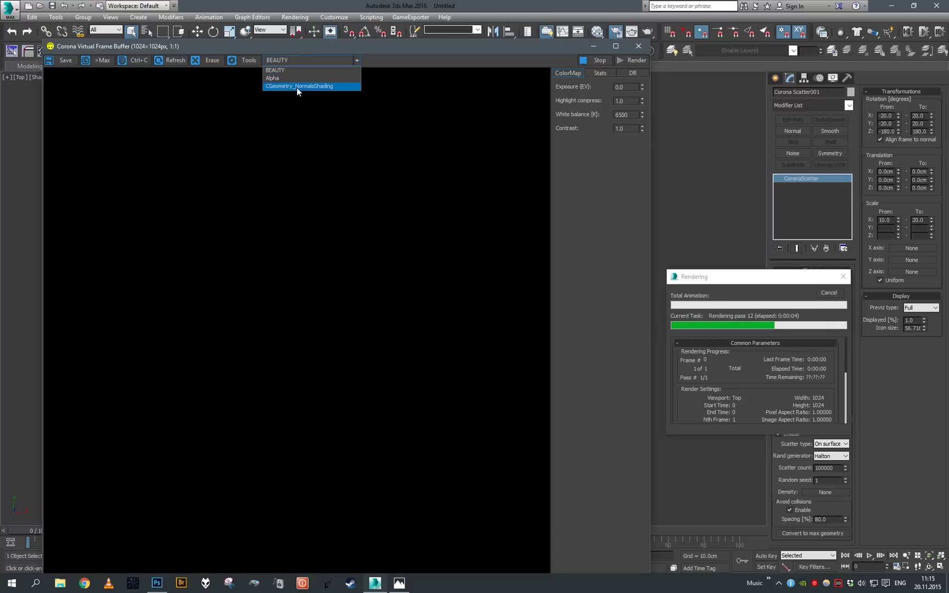
click(297, 88)
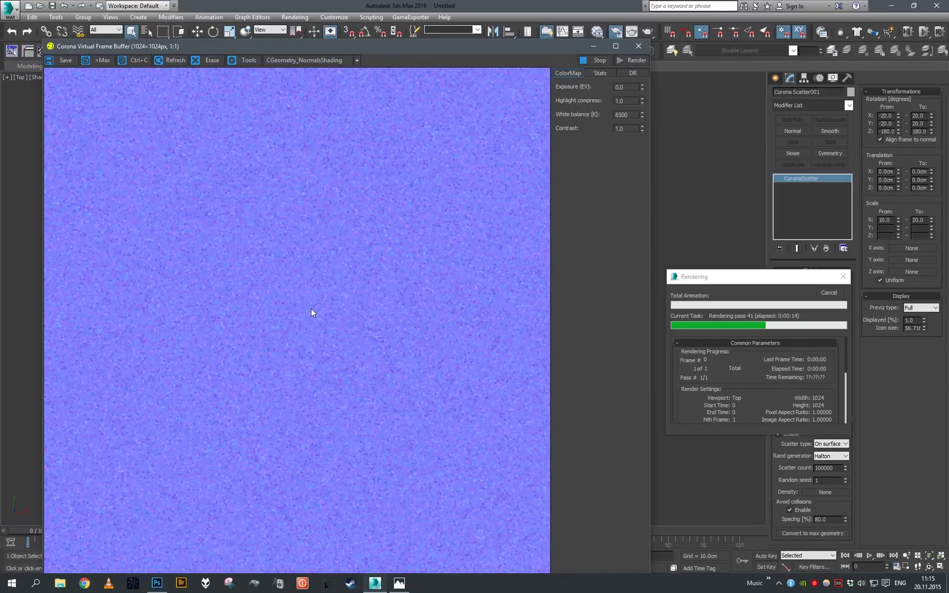
click(829, 292)
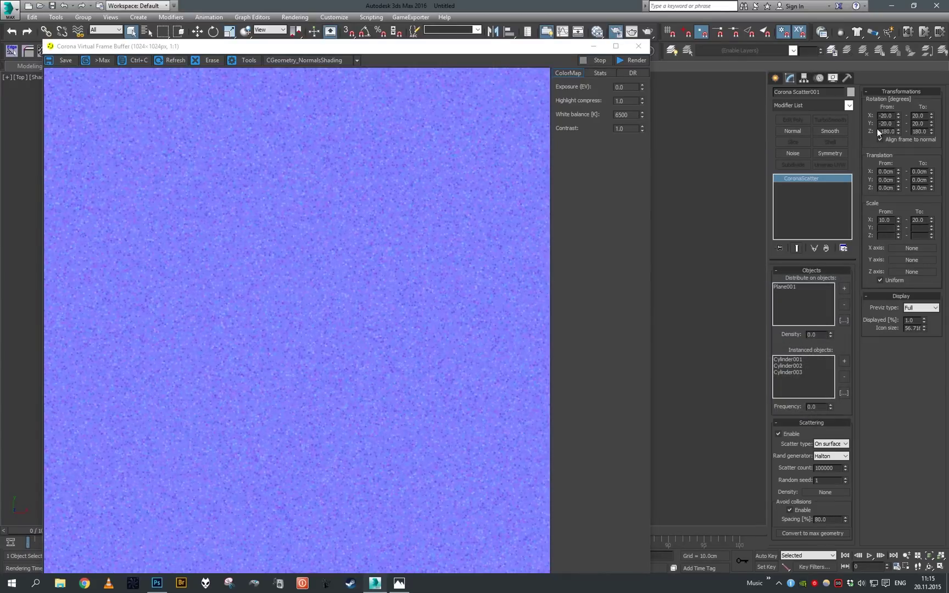
text(30)
text(30)
Set the scatter's random X and Y rotation to range from -30 to 30 degrees.
key(Return)
double_click(918, 116)
text(3)
click(919, 123)
text(30)
key(Return)
Re-render the normals pass with the wider flake rotation, stop it after some passes and close the frame buffer.
click(618, 59)
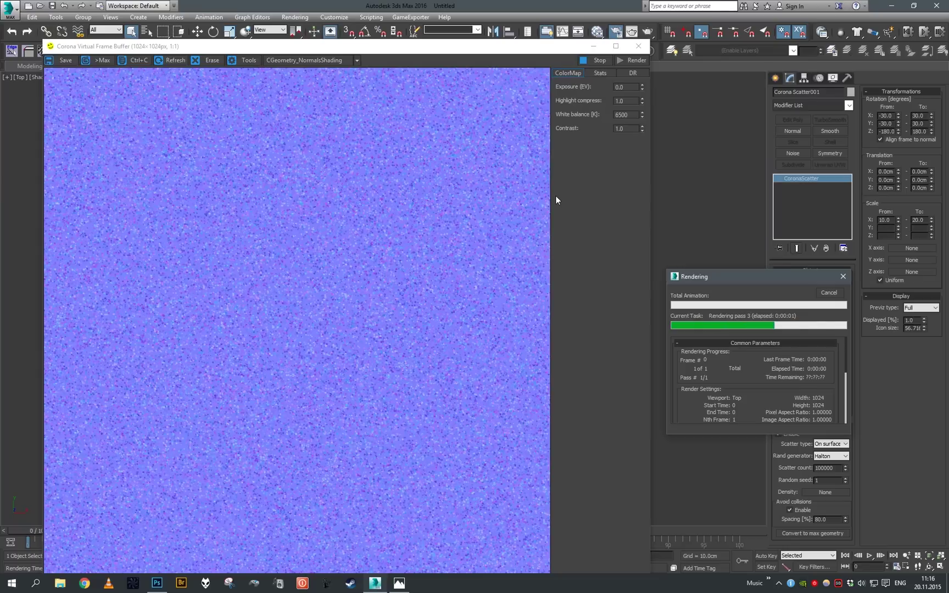
click(388, 277)
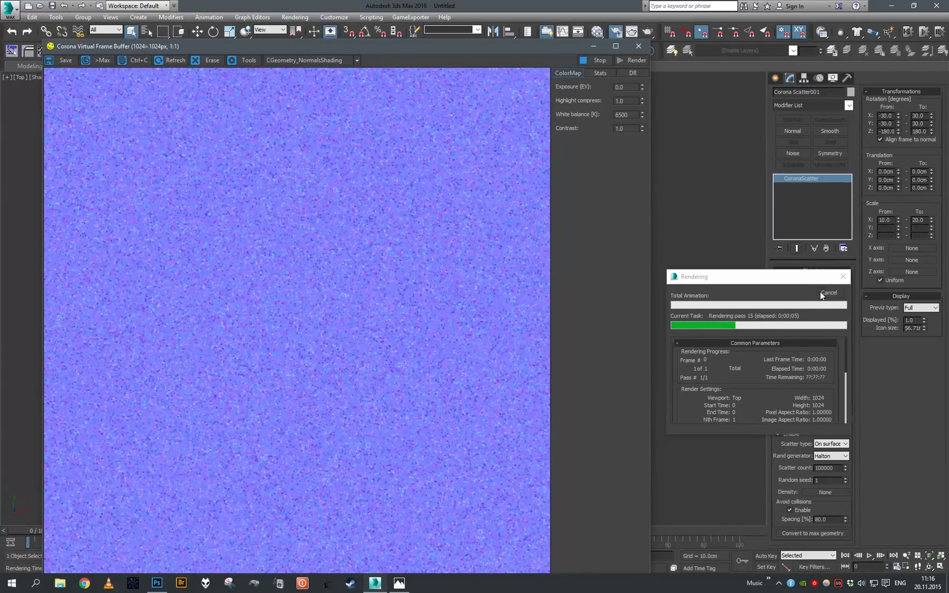
click(828, 292)
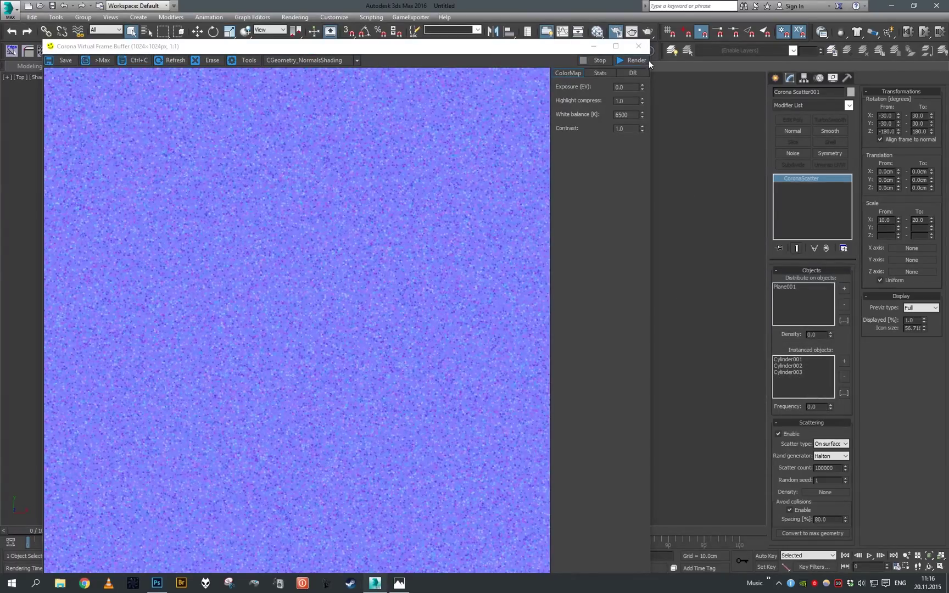
click(638, 46)
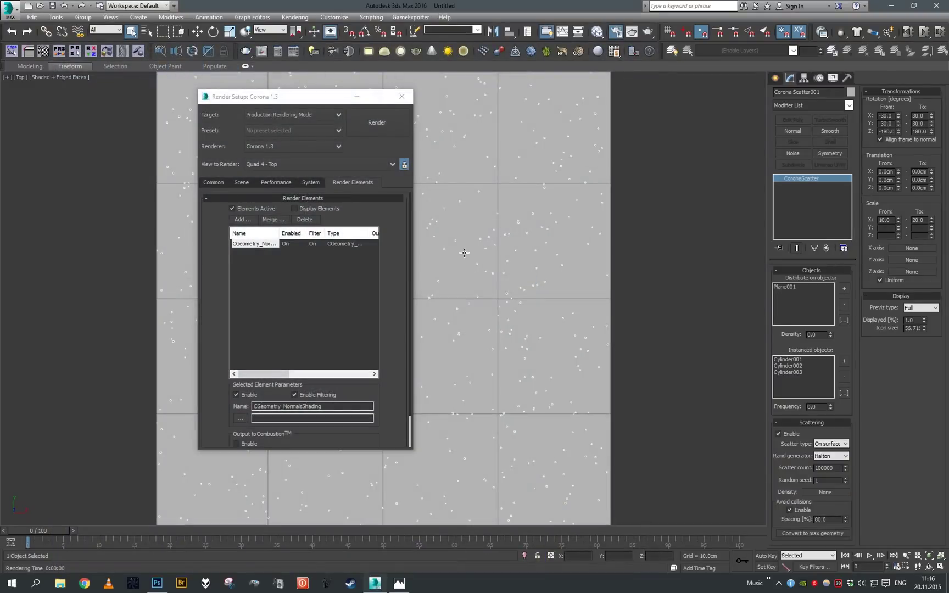
Reopen the last render in the frame buffer and examine the flakes and the background pixel colours of the normals pass up close.
click(488, 281)
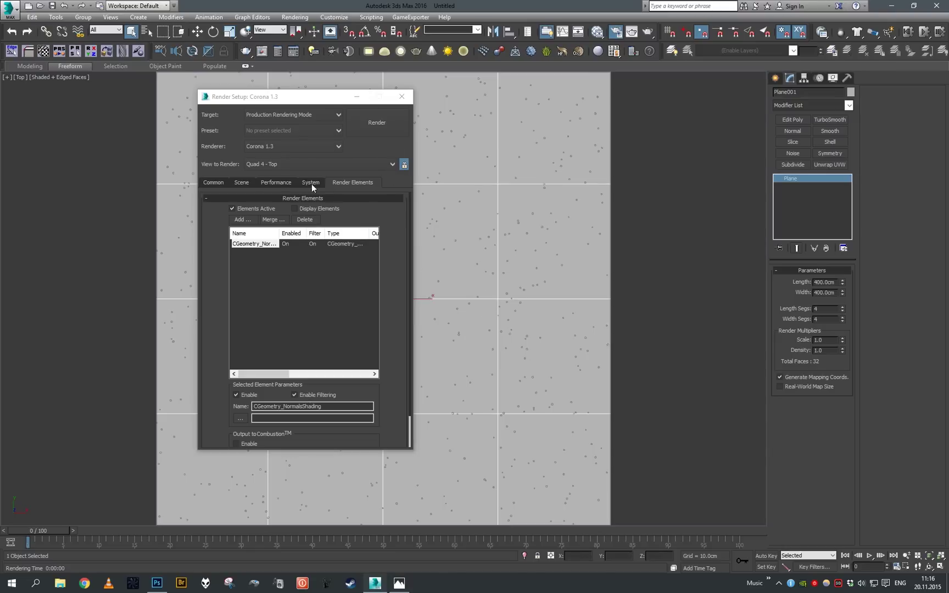
click(241, 183)
click(275, 213)
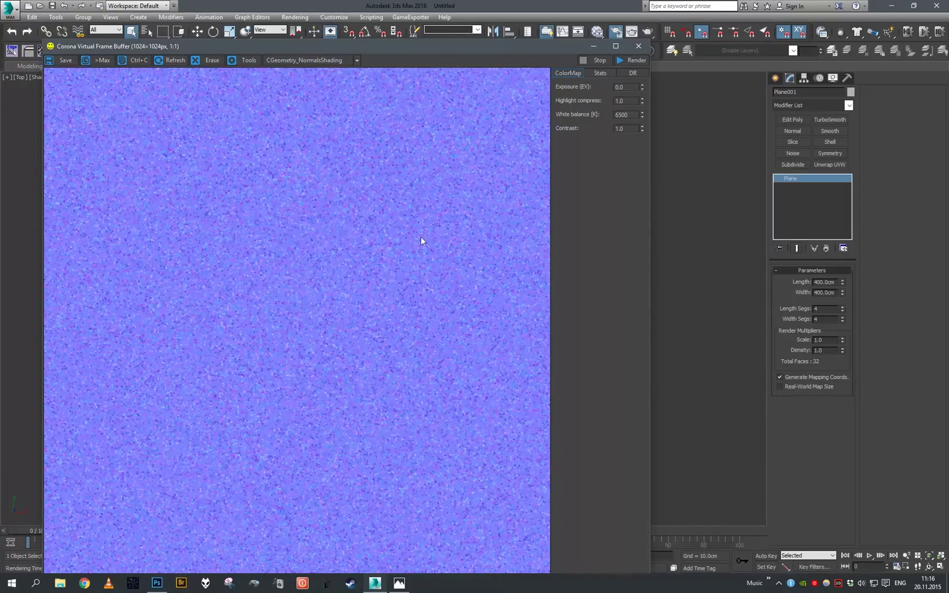
scroll(424, 307, up, 3)
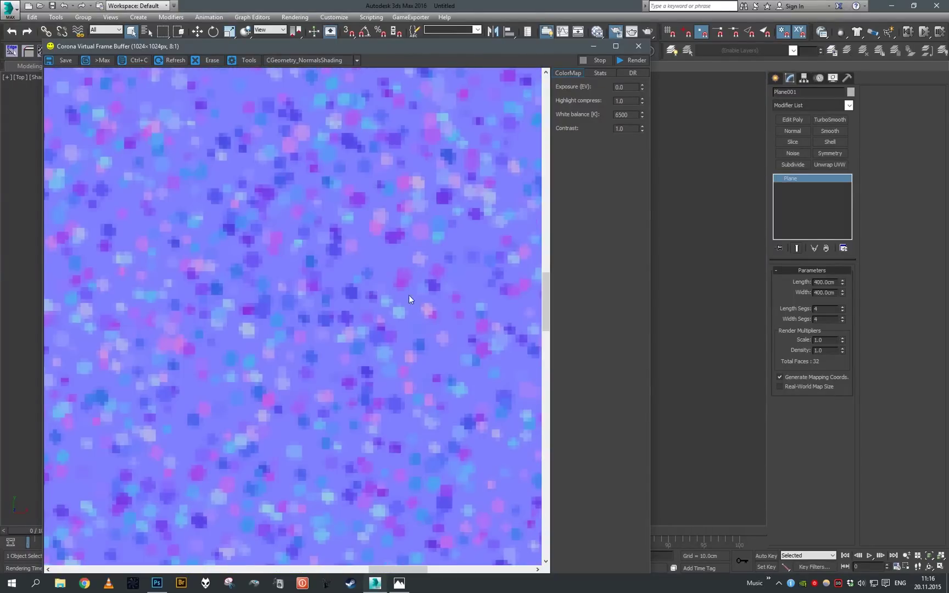
right_click(386, 262)
mouse_move(387, 259)
right_down()
mouse_move(368, 253)
mouse_move(379, 256)
right_up()
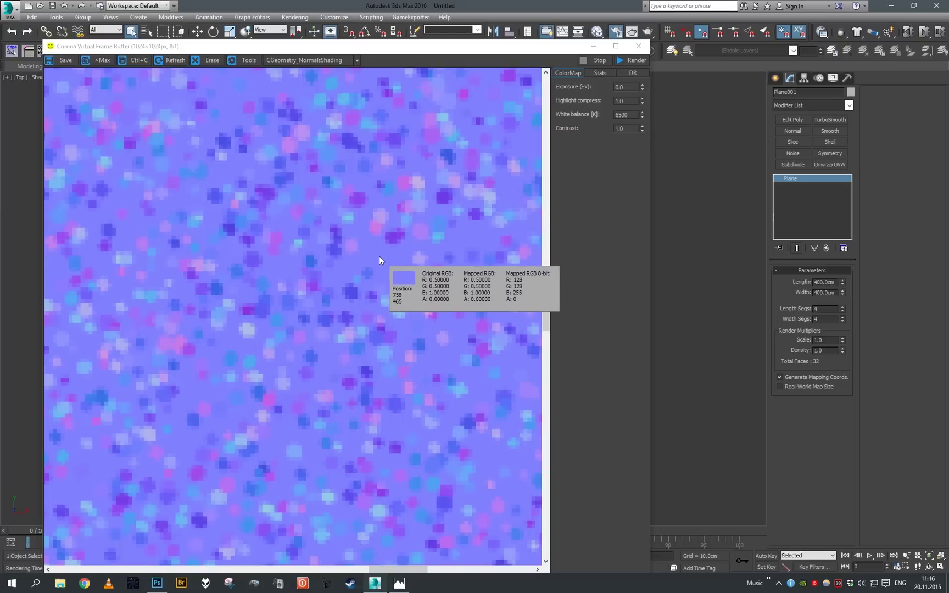
right_click(330, 366)
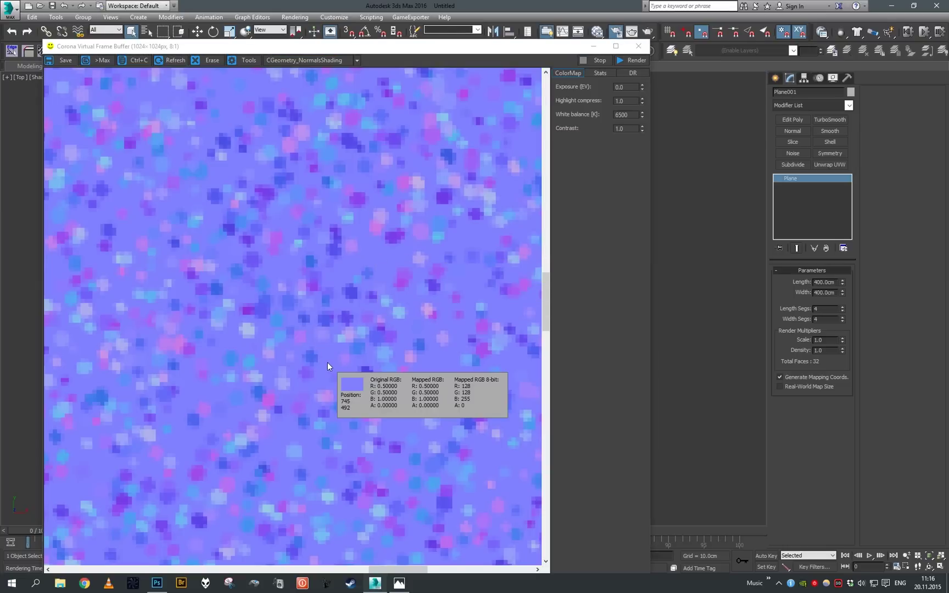
scroll(343, 357, down, 3)
scroll(343, 359, up, 3)
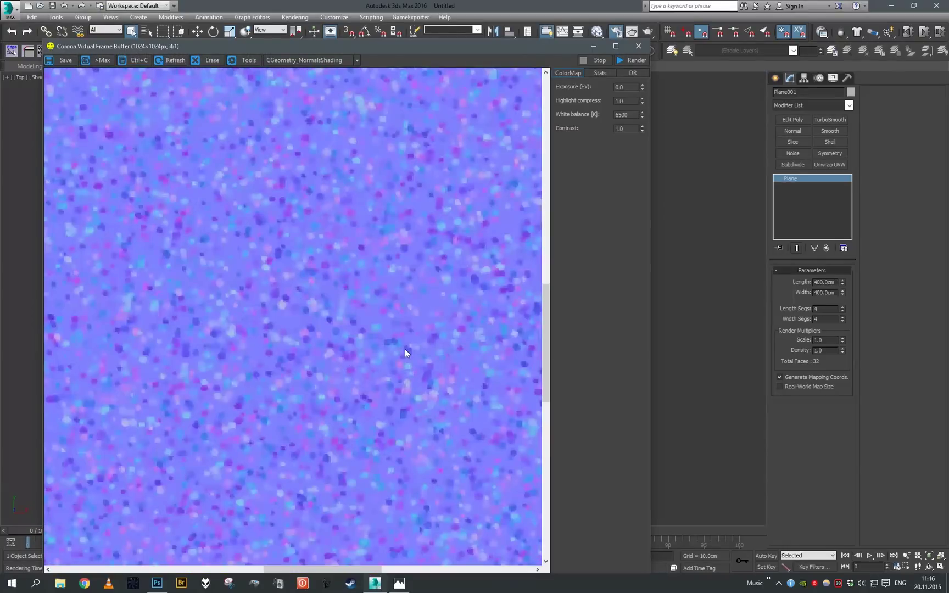
scroll(365, 302, down, 3)
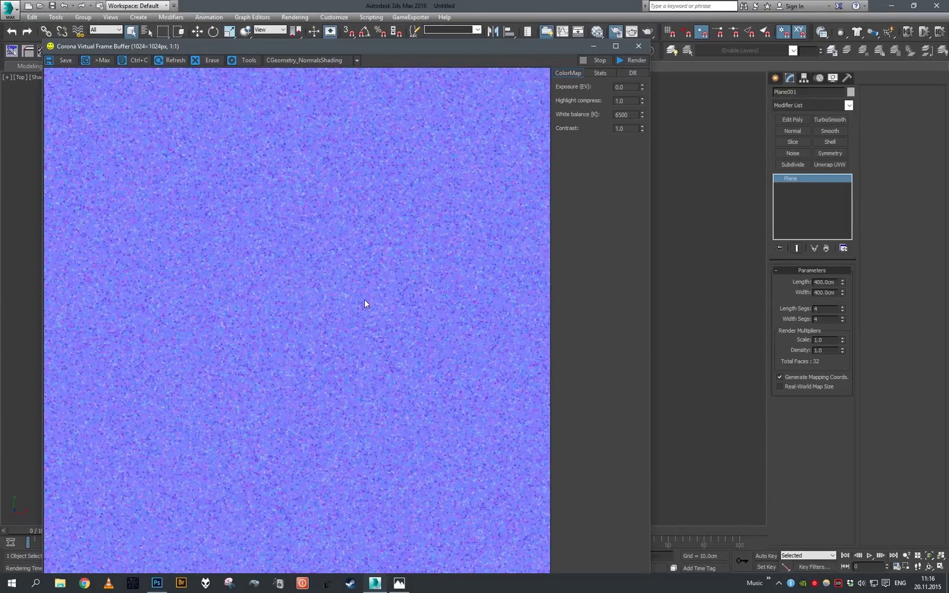
Examine the Alpha and BEAUTY passes, return to CGeometry_NormalsShading and close the frame buffer.
click(325, 62)
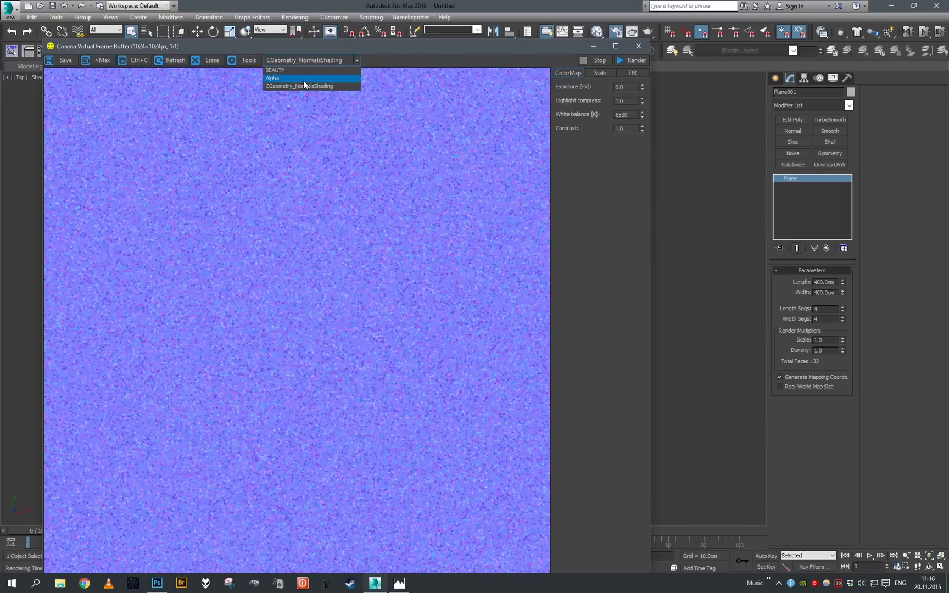
click(304, 79)
scroll(362, 280, up, 3)
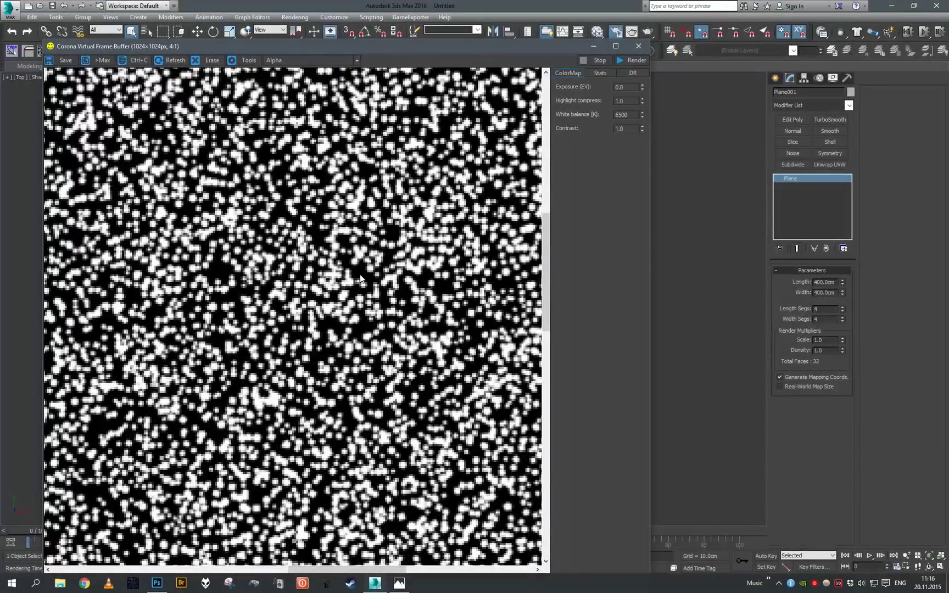
scroll(361, 273, down, 1)
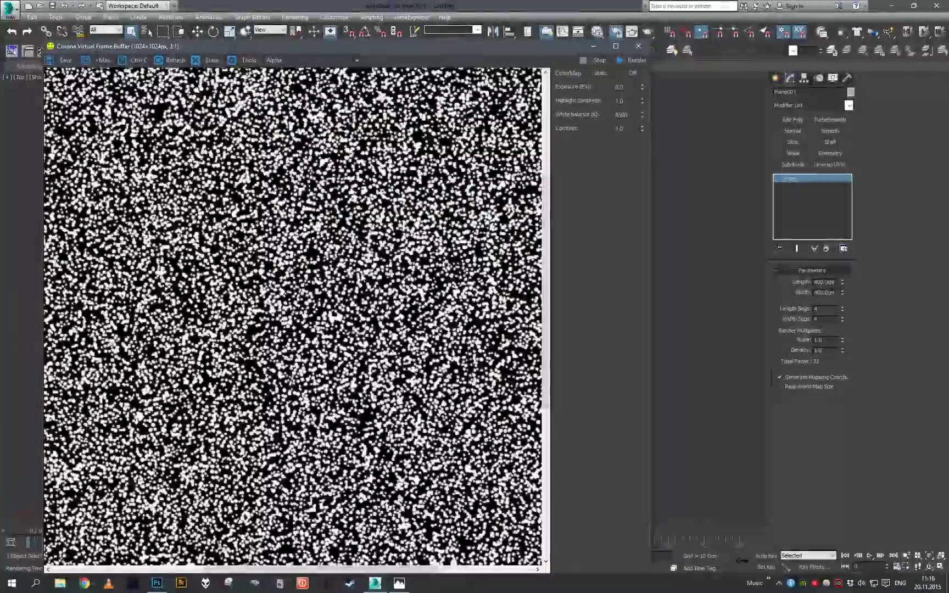
scroll(360, 277, down, 1)
click(308, 60)
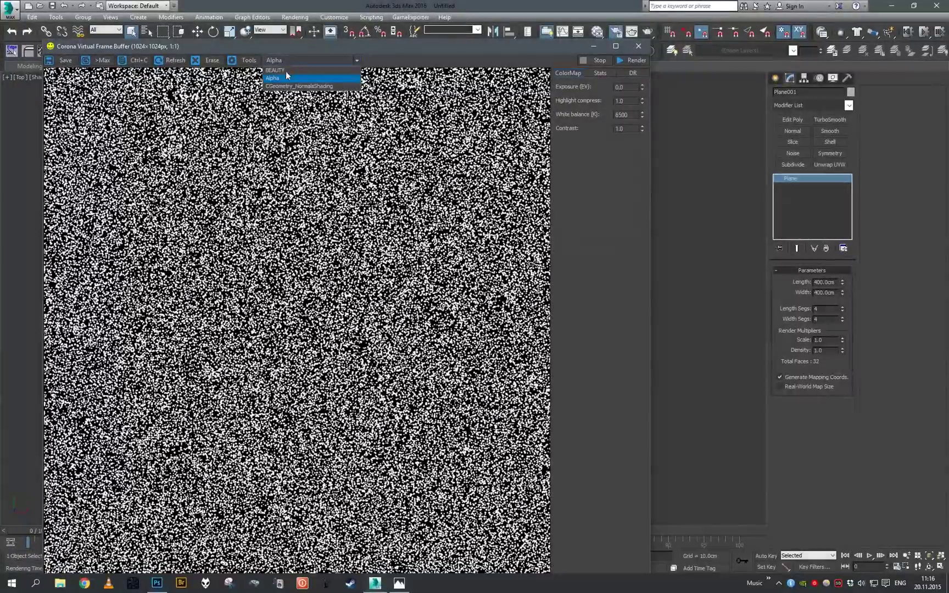
click(304, 69)
click(326, 61)
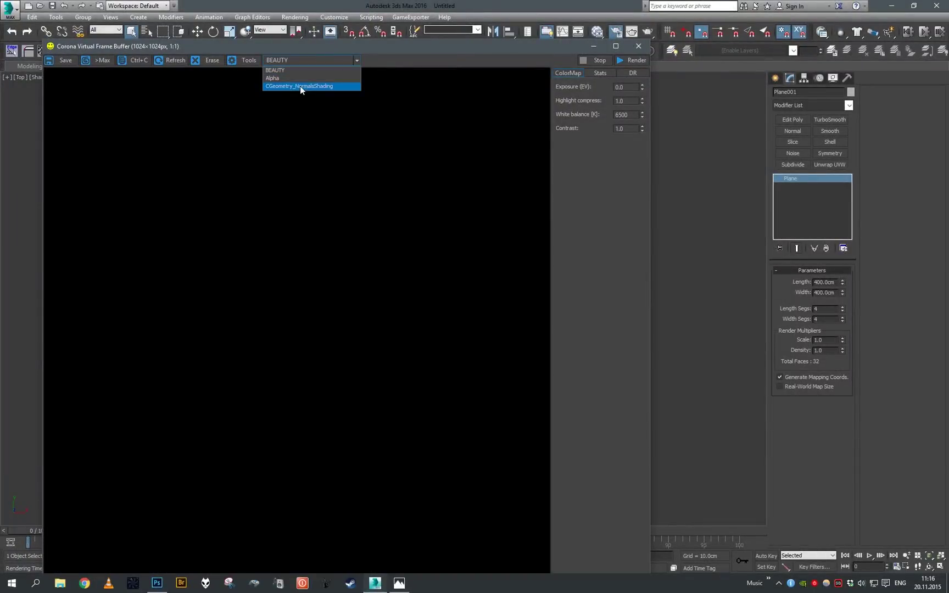
click(301, 88)
click(632, 50)
click(615, 32)
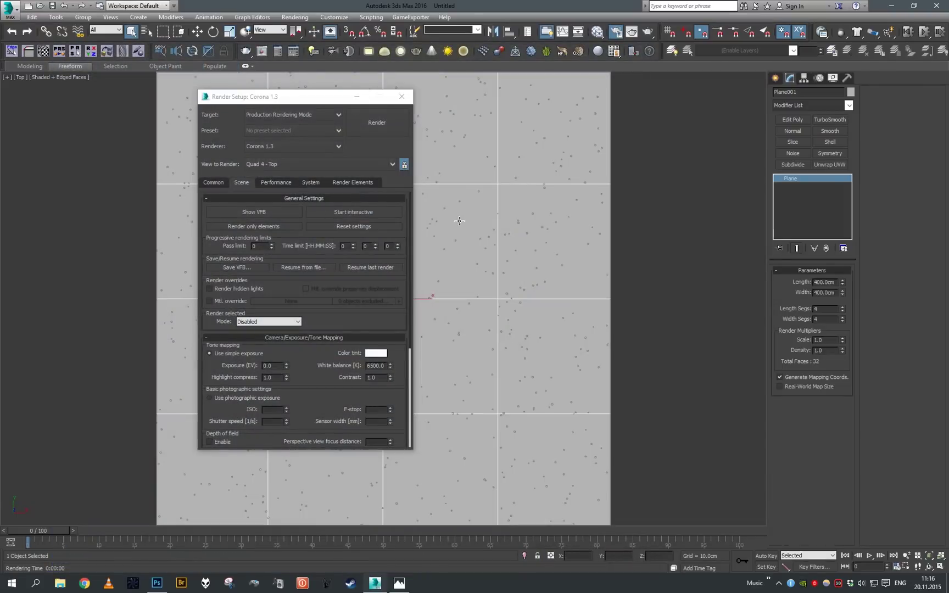
Set the render output width to 2048 with the square image aspect locked.
key(F10)
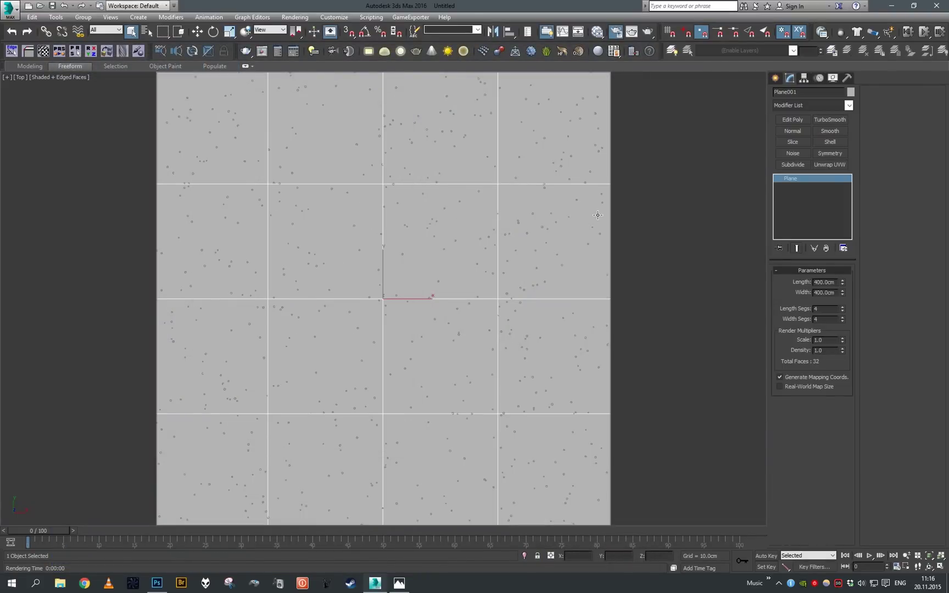
key(F10)
scroll(305, 308, down, 5)
double_click(282, 323)
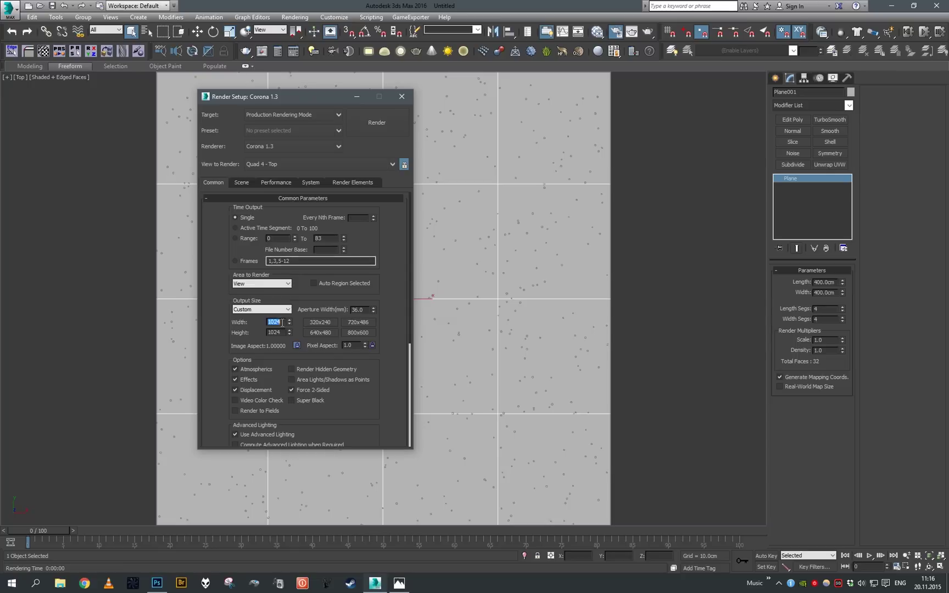
text(2048)
key(Return)
click(241, 183)
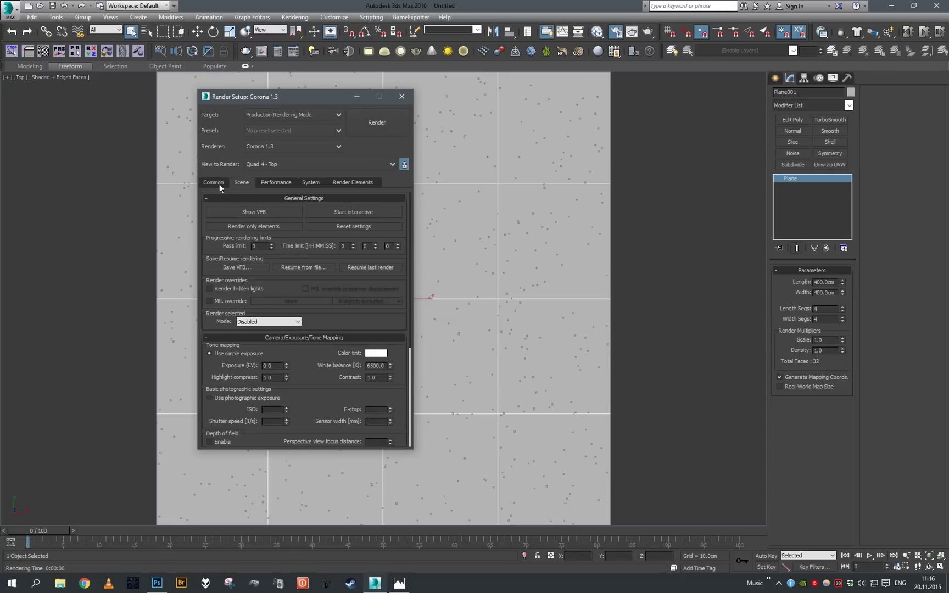
Render the Top view at 2048 × 2048 and examine the flake mask in the Alpha pass up close.
click(220, 185)
click(386, 133)
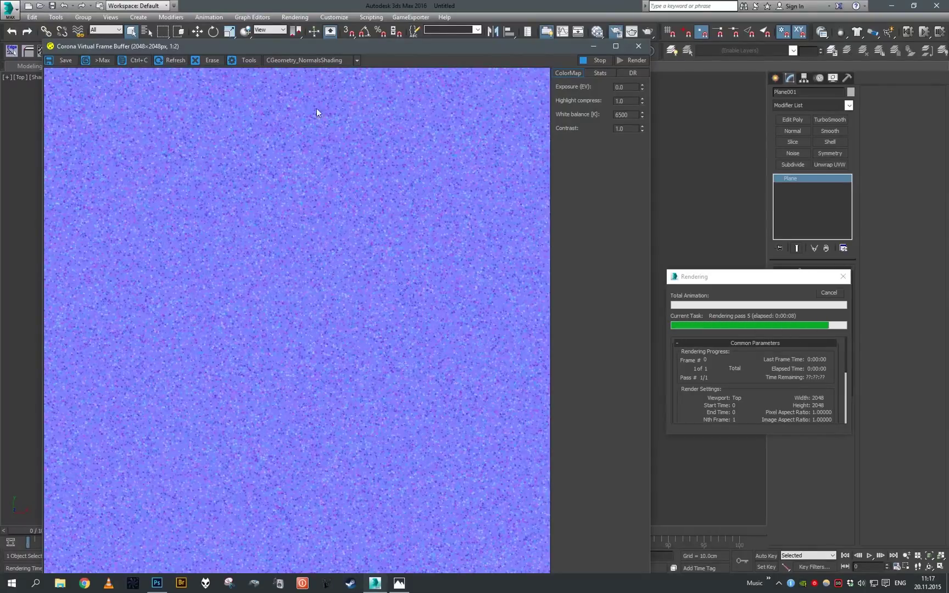
click(317, 61)
click(296, 76)
scroll(349, 195, up, 2)
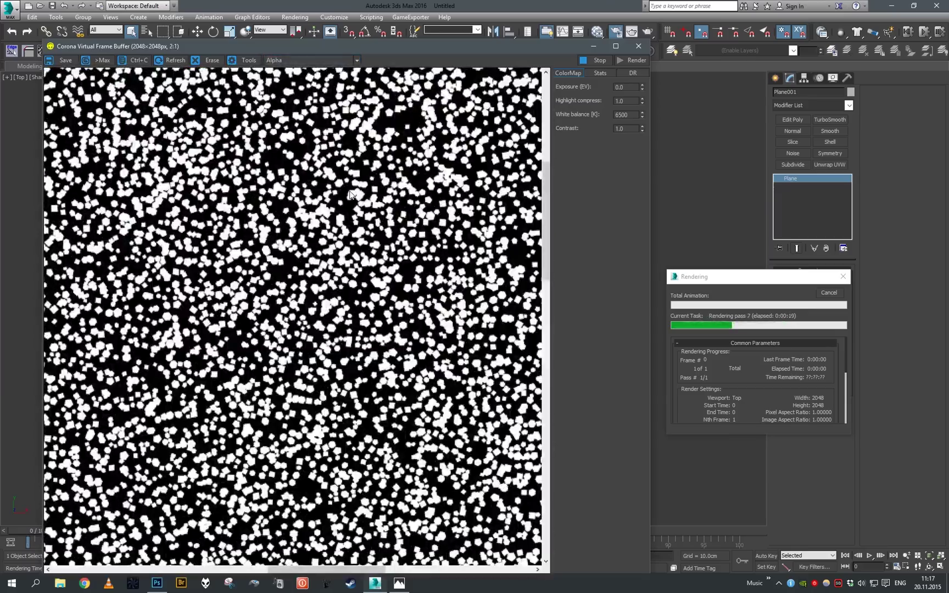
scroll(351, 195, down, 2)
Stop the render and display the CGeometry_NormalsShading pass in the frame buffer again.
click(812, 290)
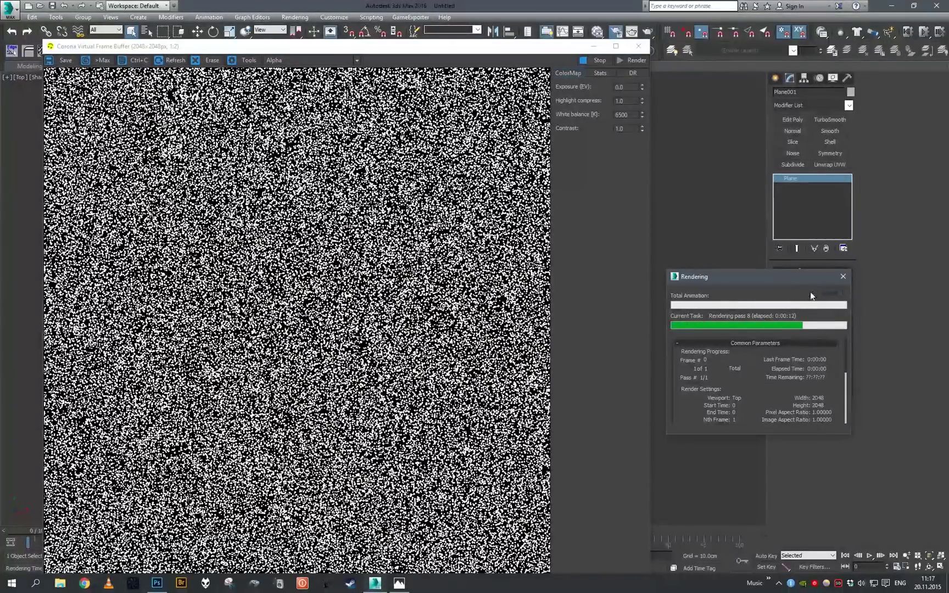
click(283, 61)
click(300, 85)
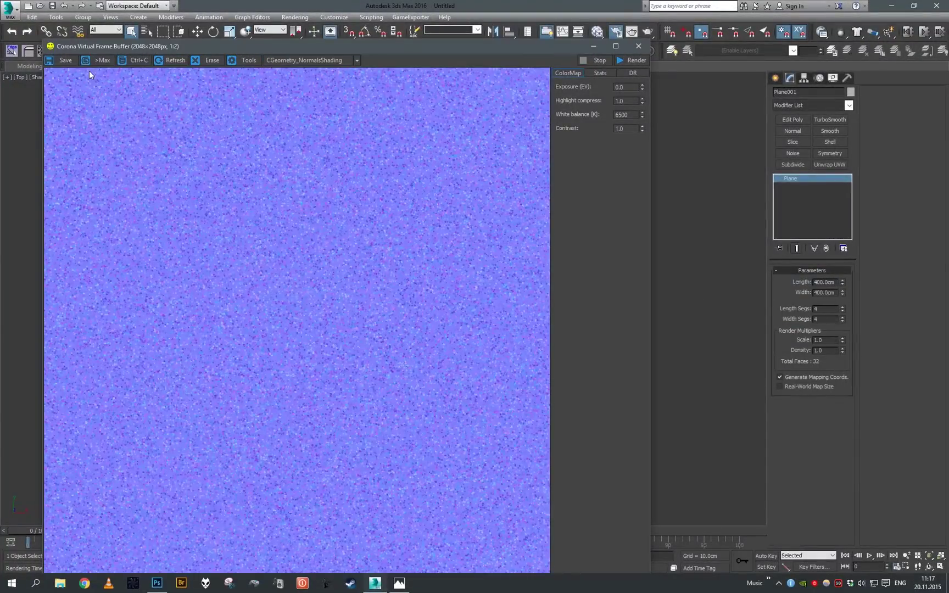
Browse the existing textures in the Metal\Reflections folder as large thumbnails while saving the normals pass, and cancel the save.
click(65, 60)
click(160, 25)
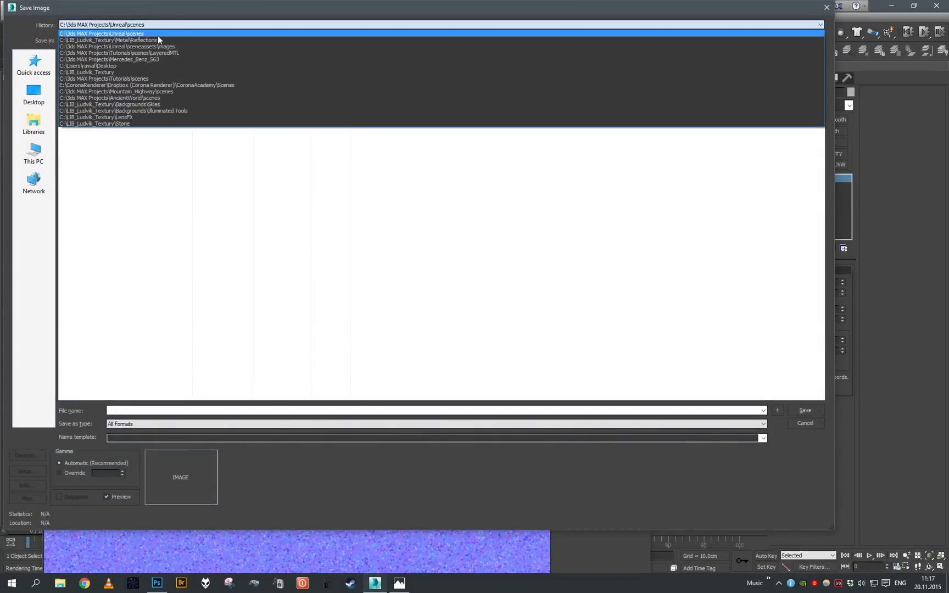
click(160, 39)
right_click(201, 200)
mouse_move(225, 205)
click(327, 201)
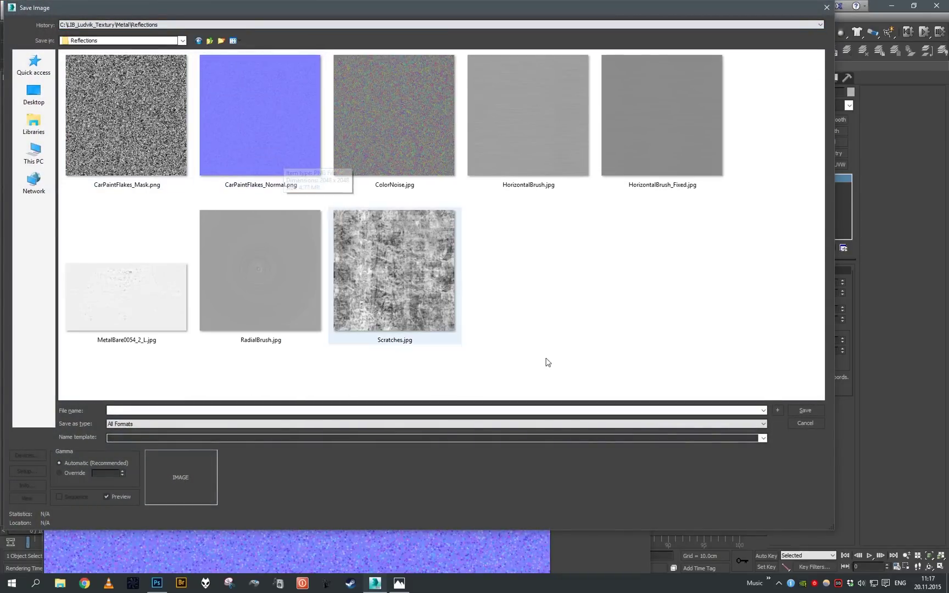
click(806, 424)
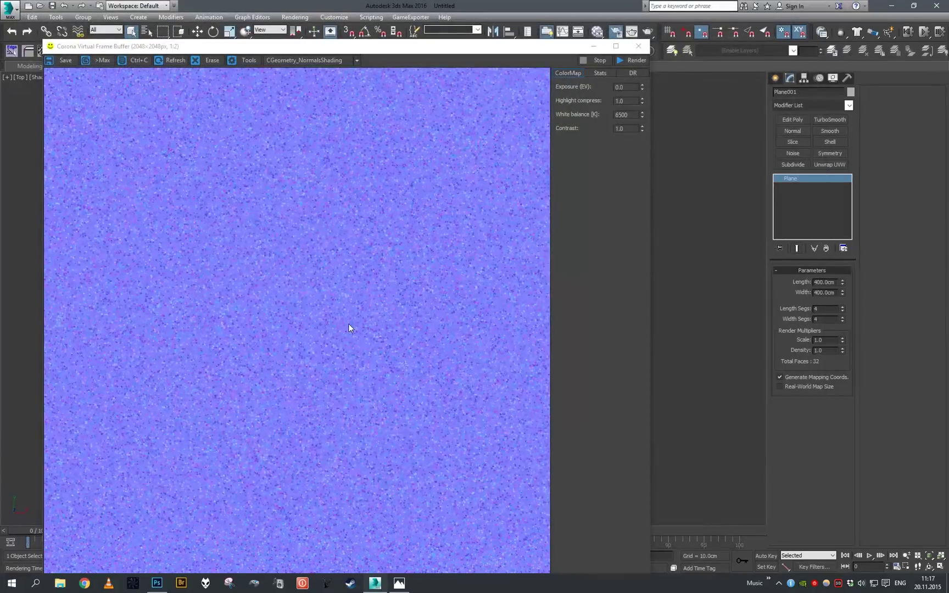
Examine the flake shapes and overall distribution of the normals pass at several magnifications, and close the frame buffer.
scroll(404, 285, up, 1)
scroll(404, 289, down, 1)
scroll(404, 293, up, 1)
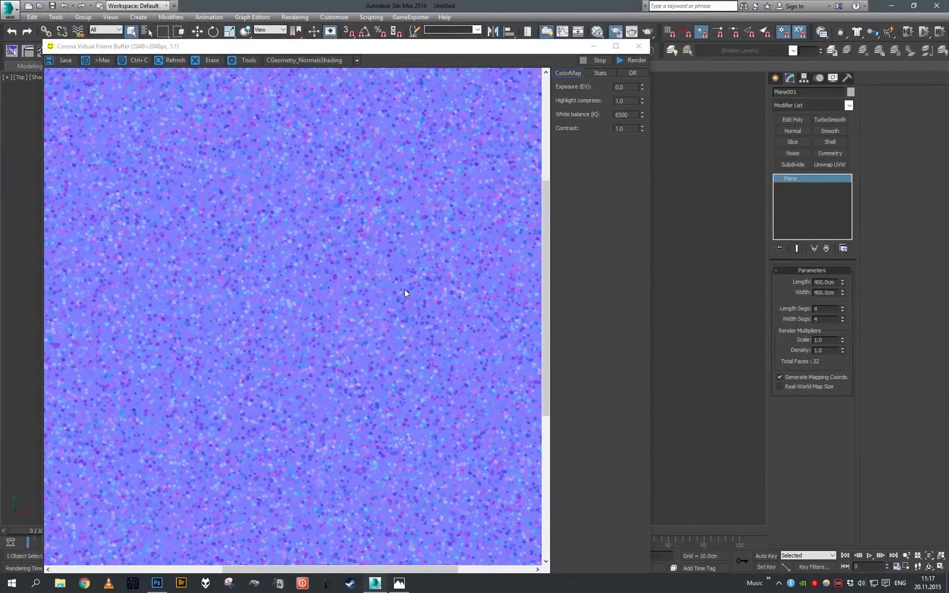
scroll(377, 295, down, 2)
scroll(376, 295, up, 1)
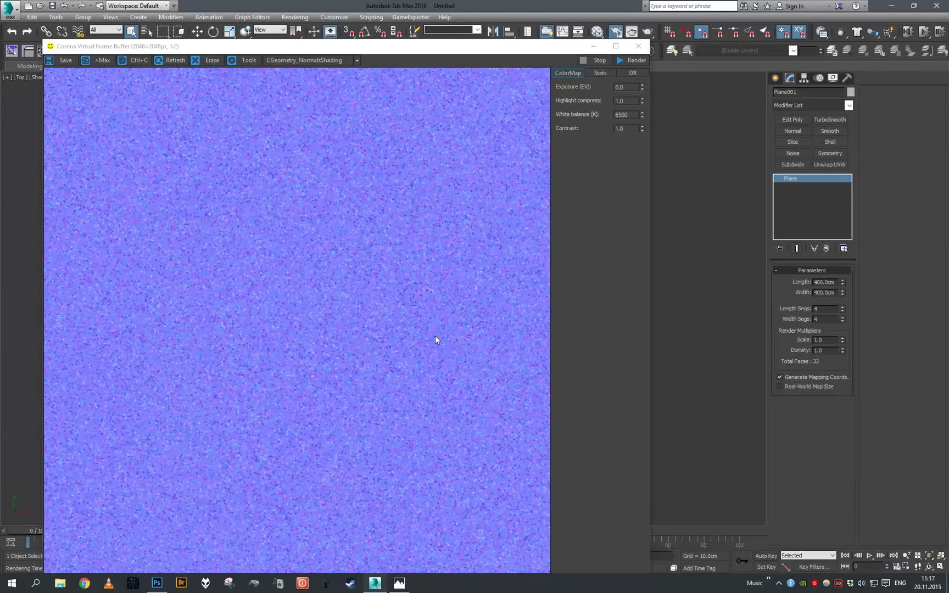
scroll(332, 300, up, 3)
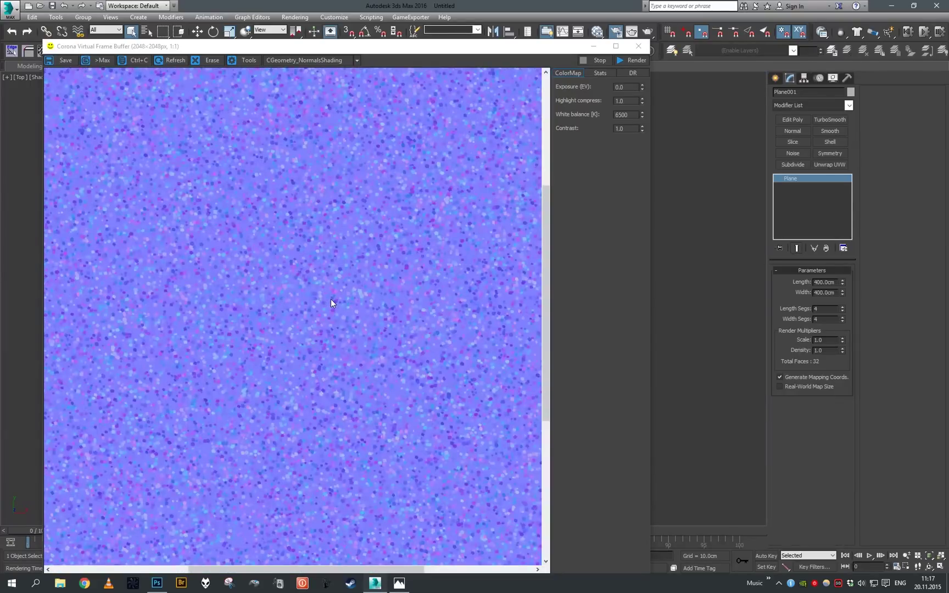
scroll(346, 225, down, 2)
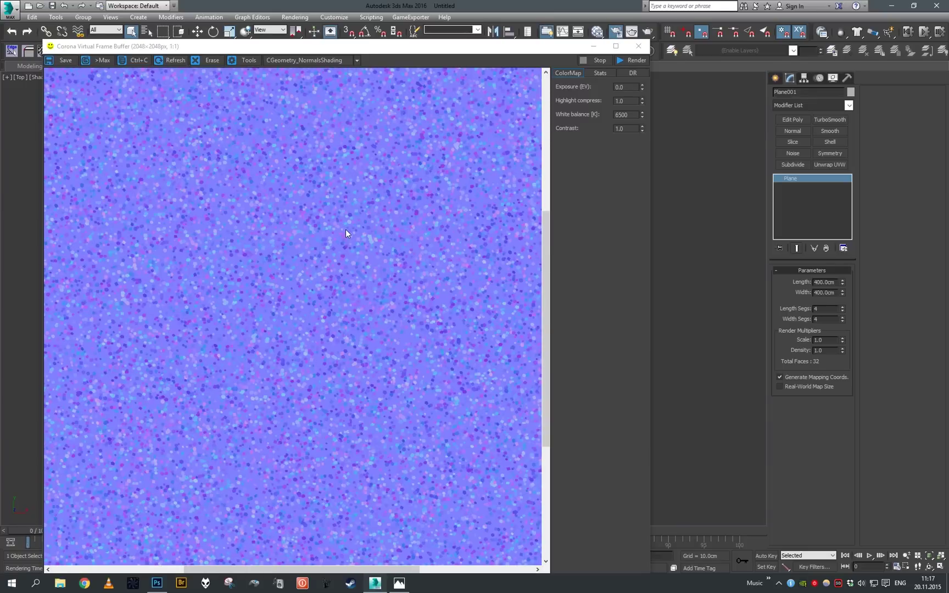
scroll(347, 239, down, 1)
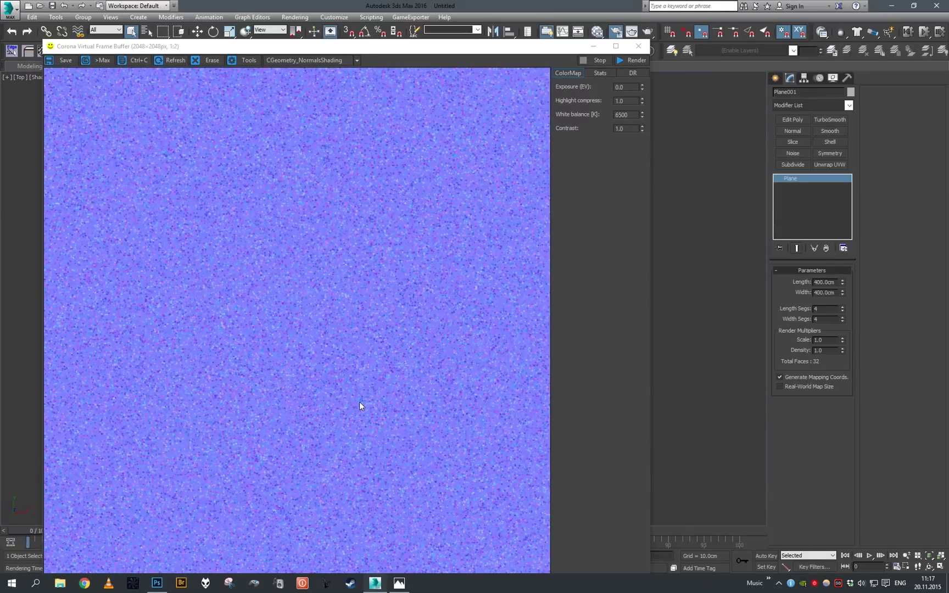
scroll(359, 401, up, 3)
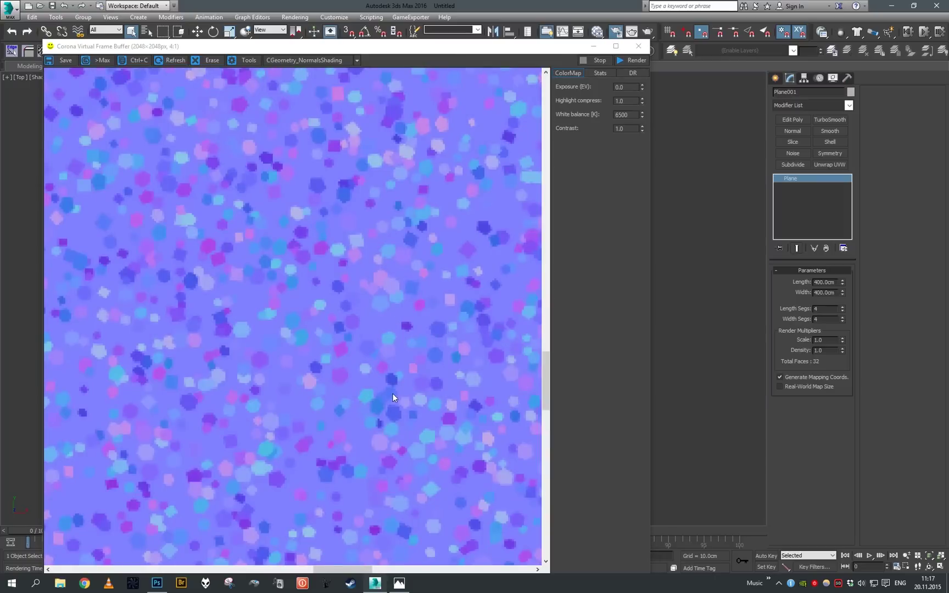
scroll(346, 400, down, 1)
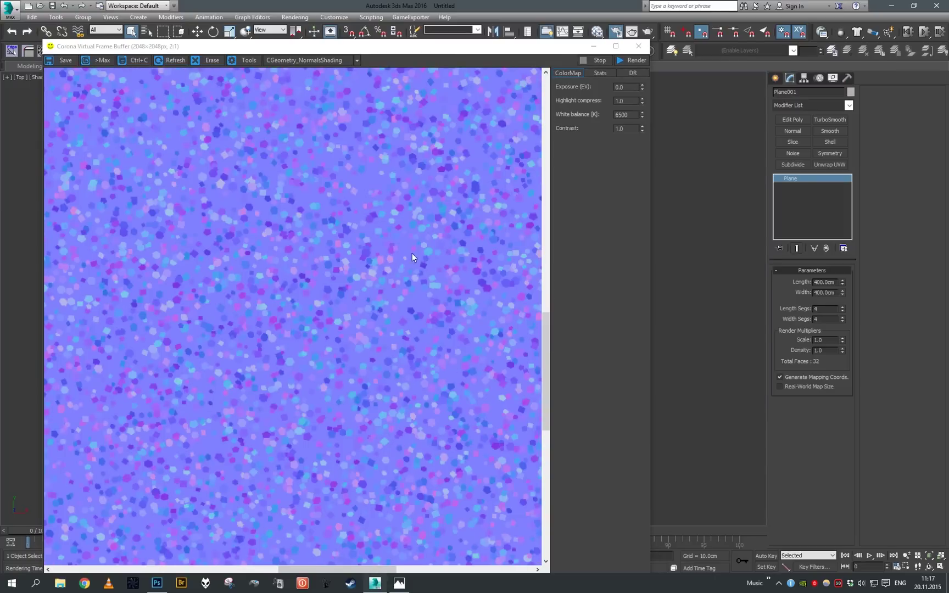
scroll(413, 254, up, 2)
scroll(442, 364, down, 3)
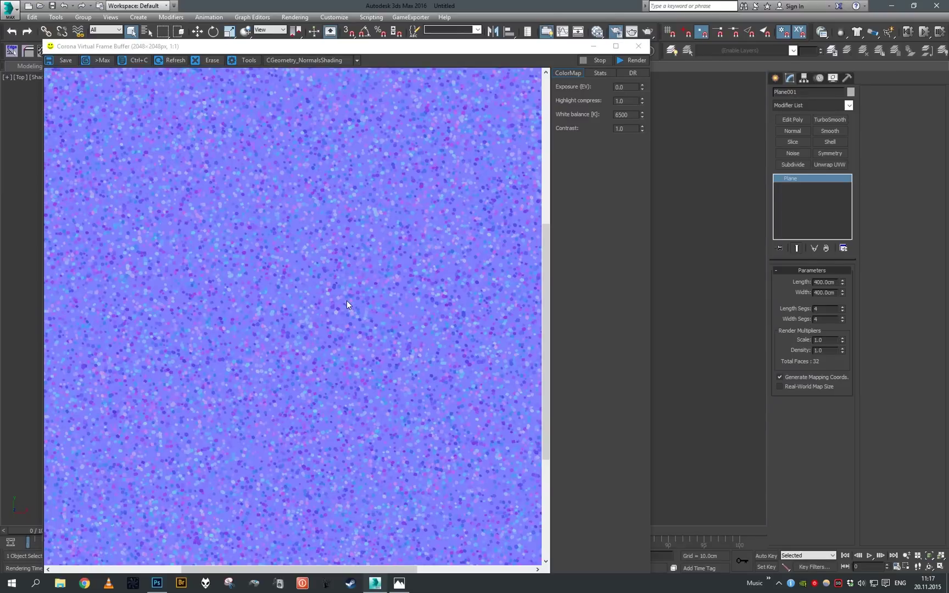
scroll(349, 305, down, 1)
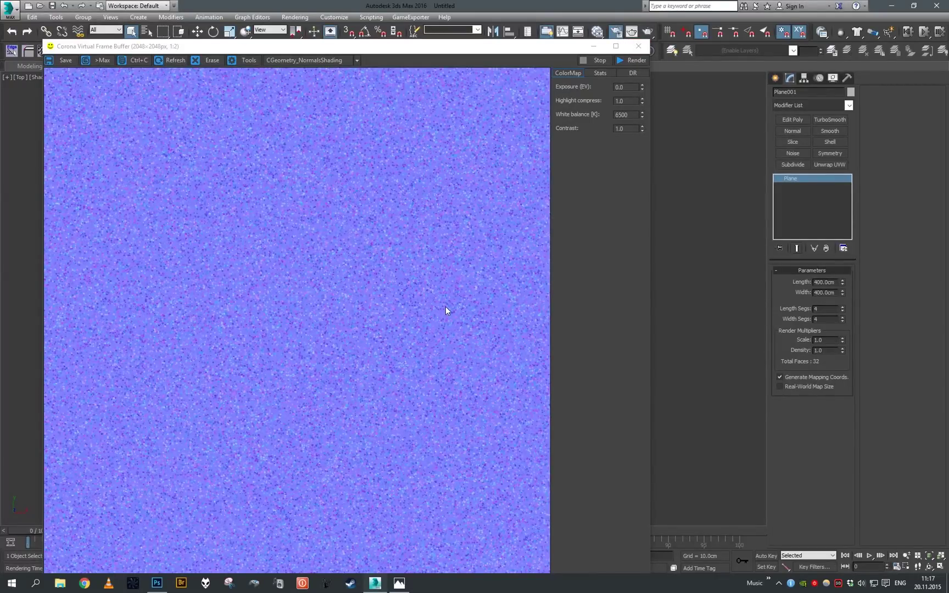
click(639, 46)
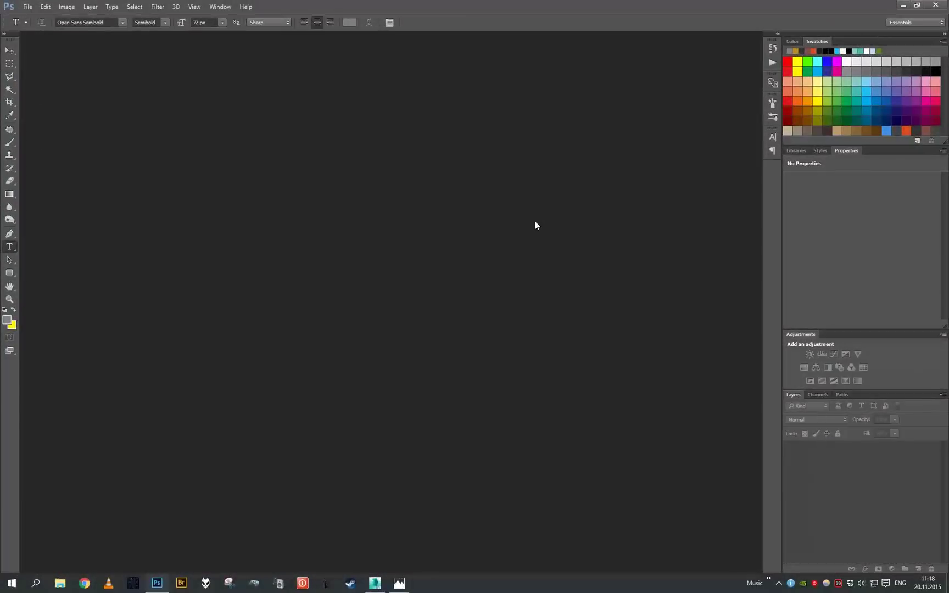
In Photoshop, create a white 2048 × 2048 px RGB document and fill its background with grey #808080.
key(ctrl+n)
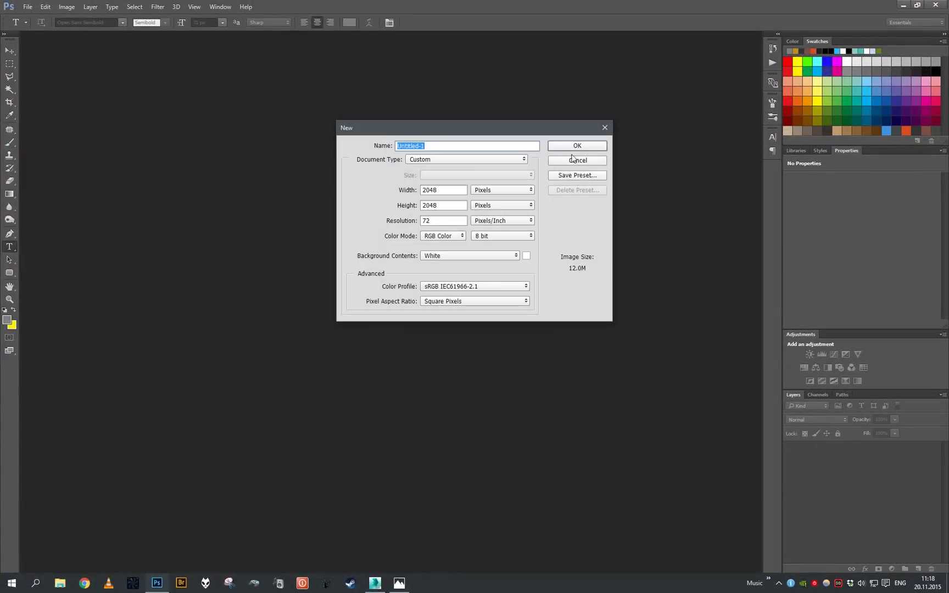
click(566, 144)
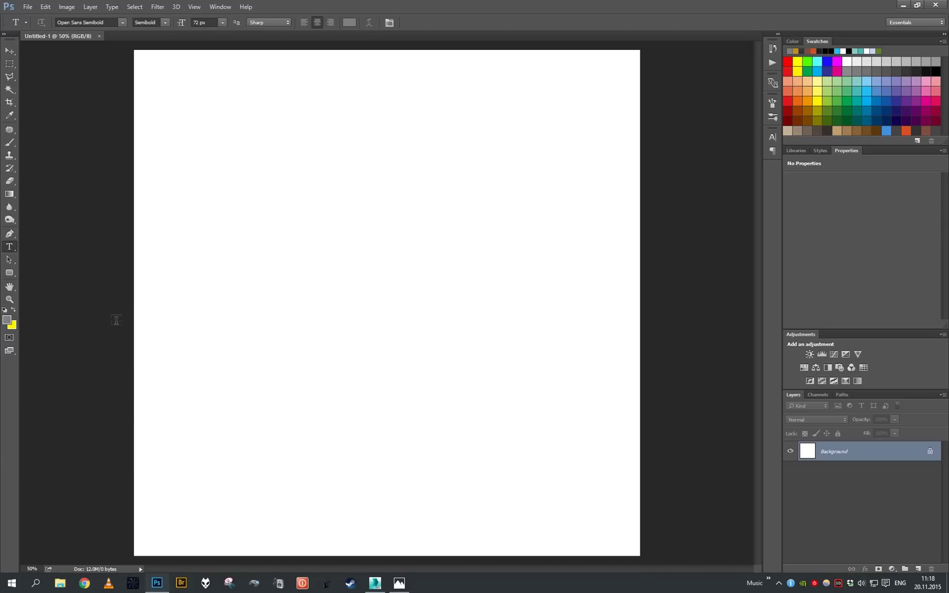
click(8, 320)
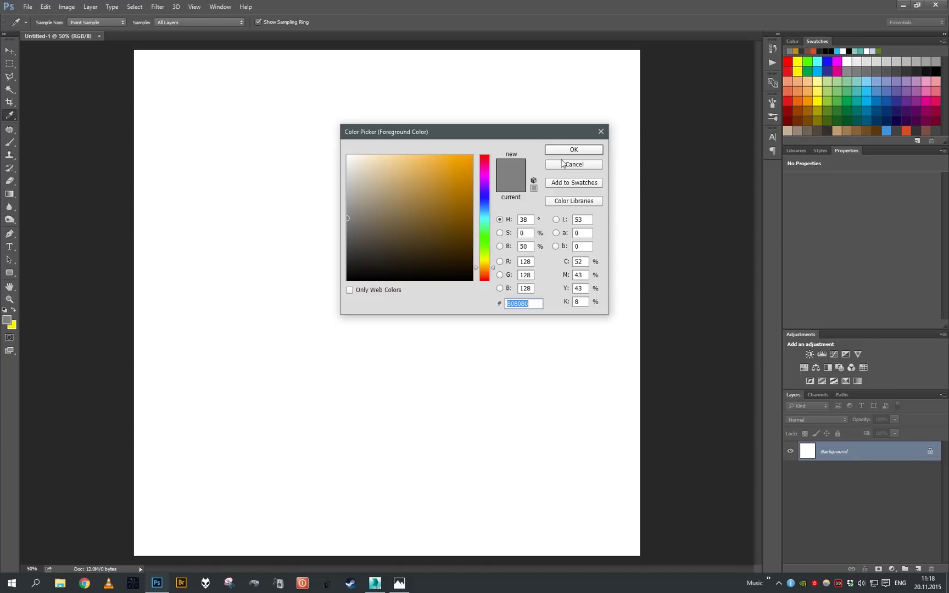
click(583, 148)
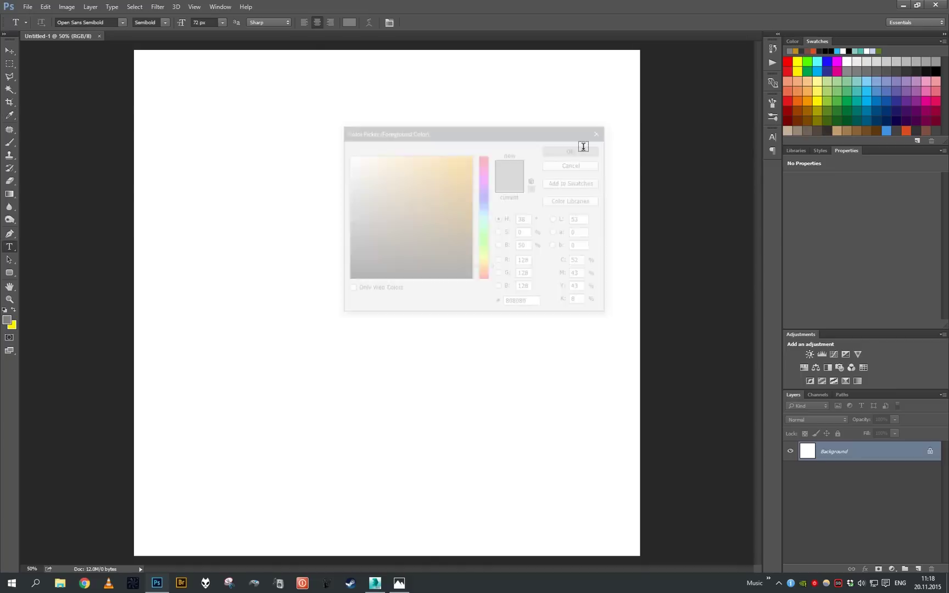
key(alt+BackSpace)
Add coloured noise to the grey background and soften it with a Gaussian Blur of 1.0 pixel radius.
click(158, 7)
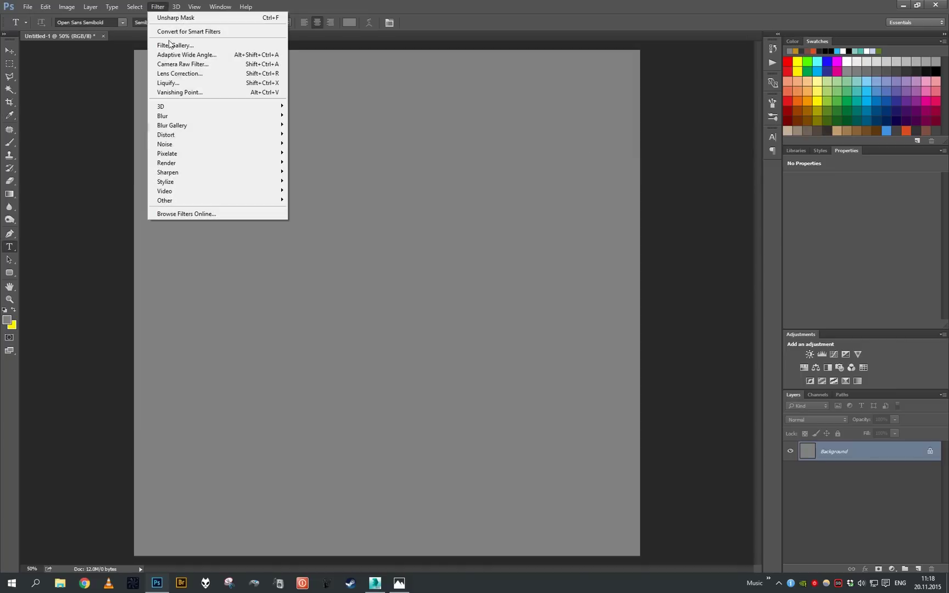
mouse_move(195, 146)
click(330, 145)
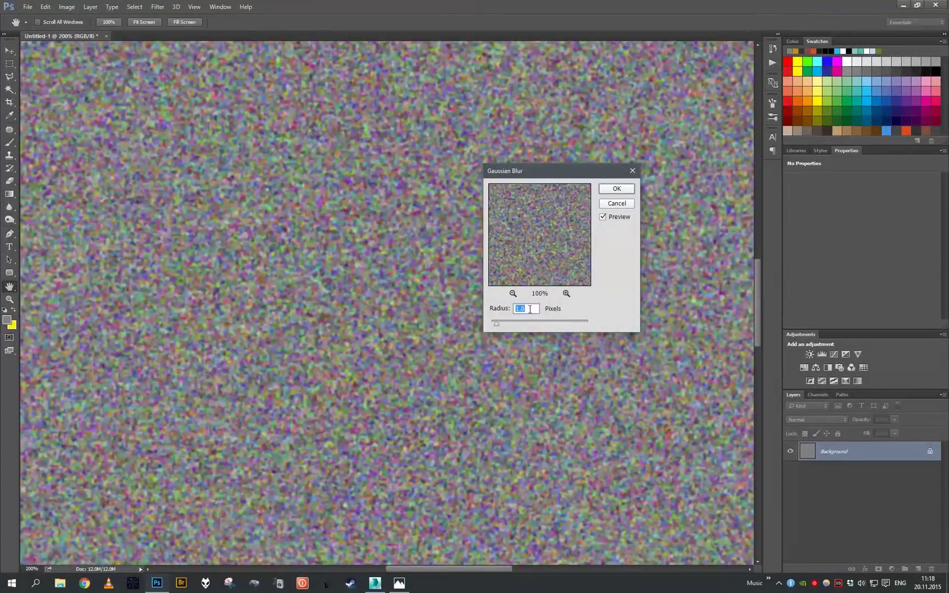
click(617, 188)
key(t)
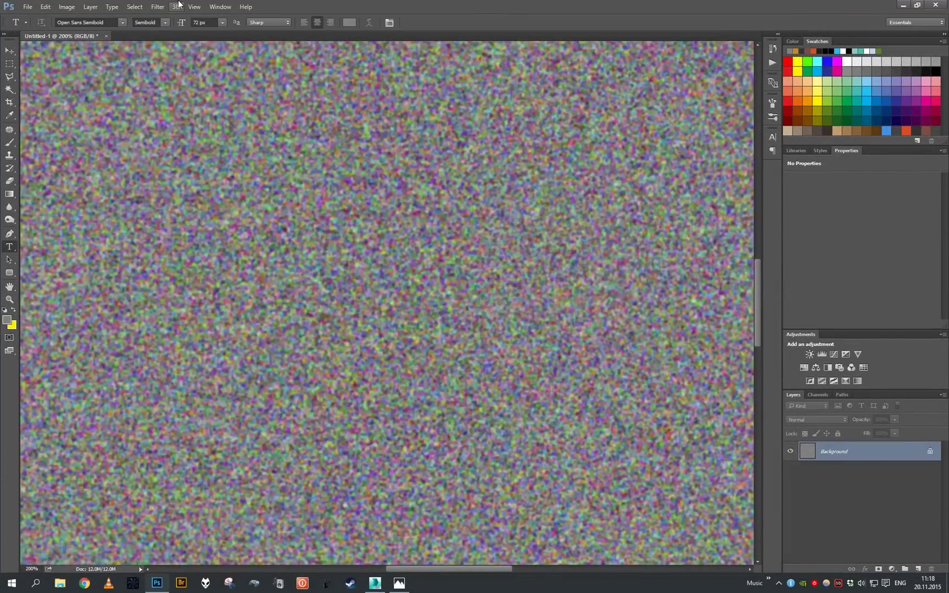
Apply the Median filter with a radius of 2 pixels to the coloured noise.
click(165, 8)
mouse_move(177, 116)
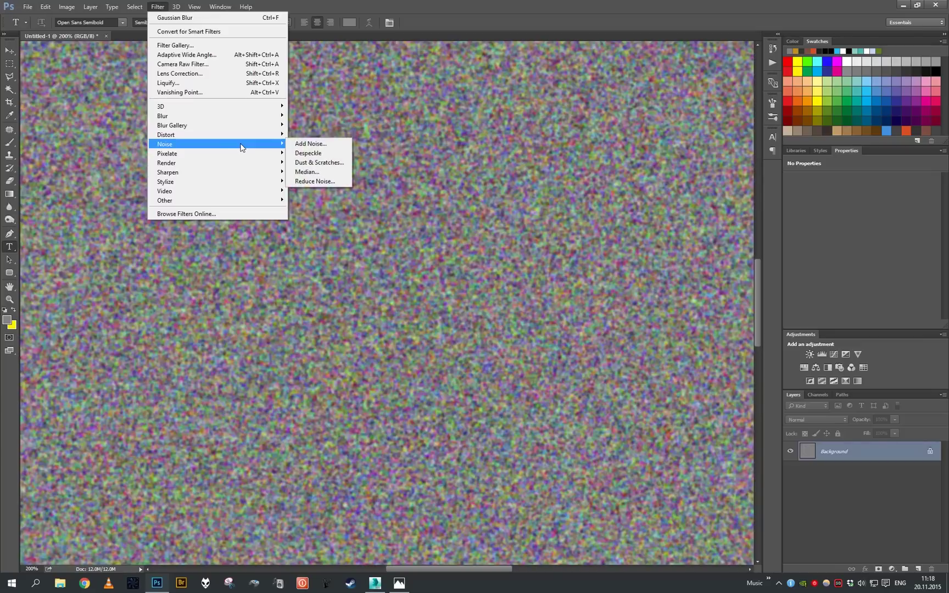
mouse_move(227, 121)
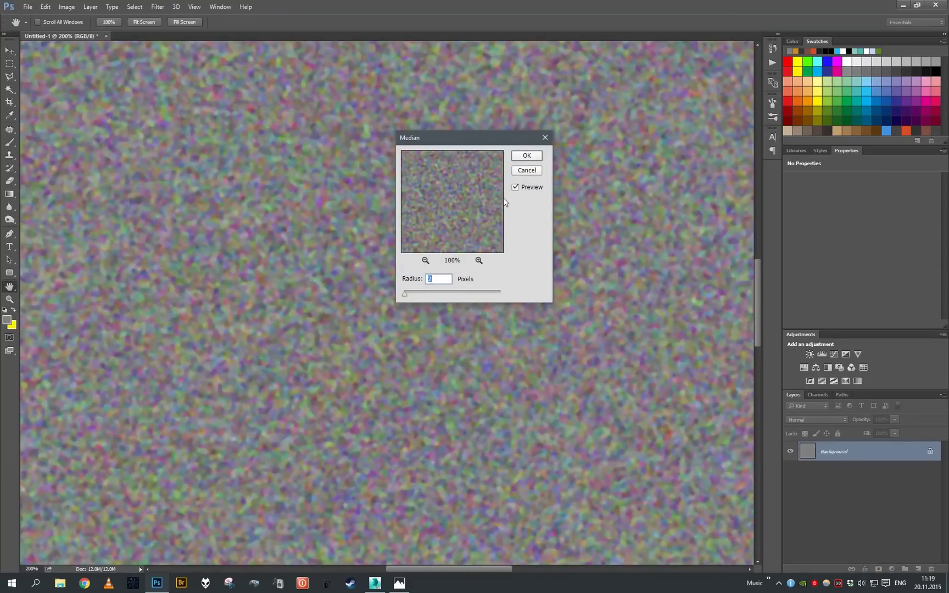
click(527, 156)
key(t)
Sharpen the noise with Unsharp Mask at amount 100%, radius 1.0 pixel and threshold 0.
click(158, 8)
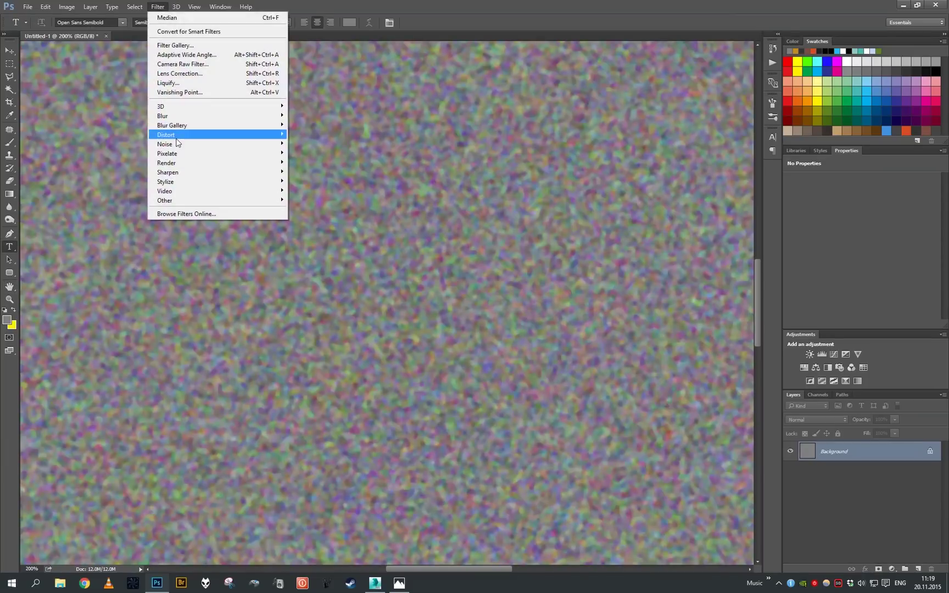
mouse_move(174, 175)
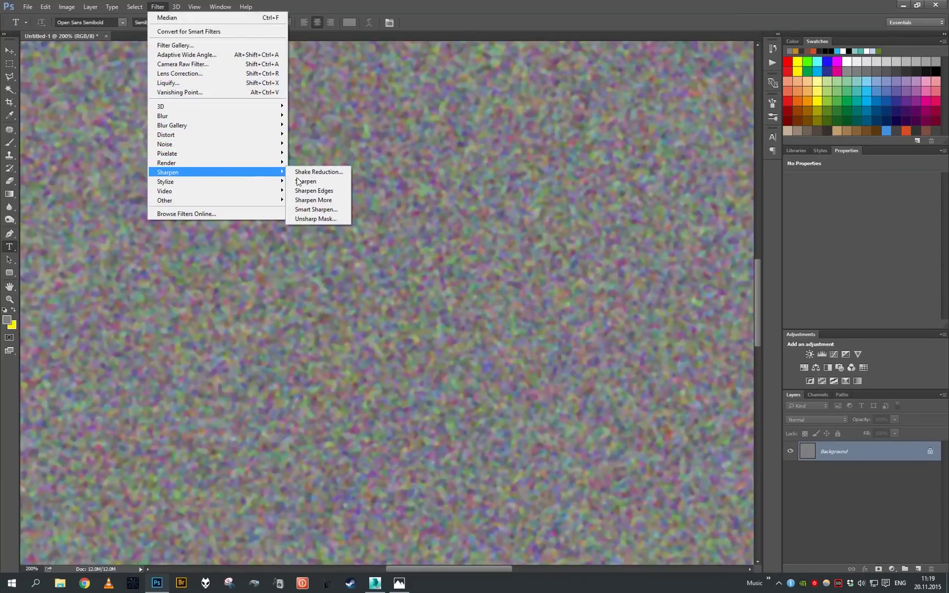
click(315, 218)
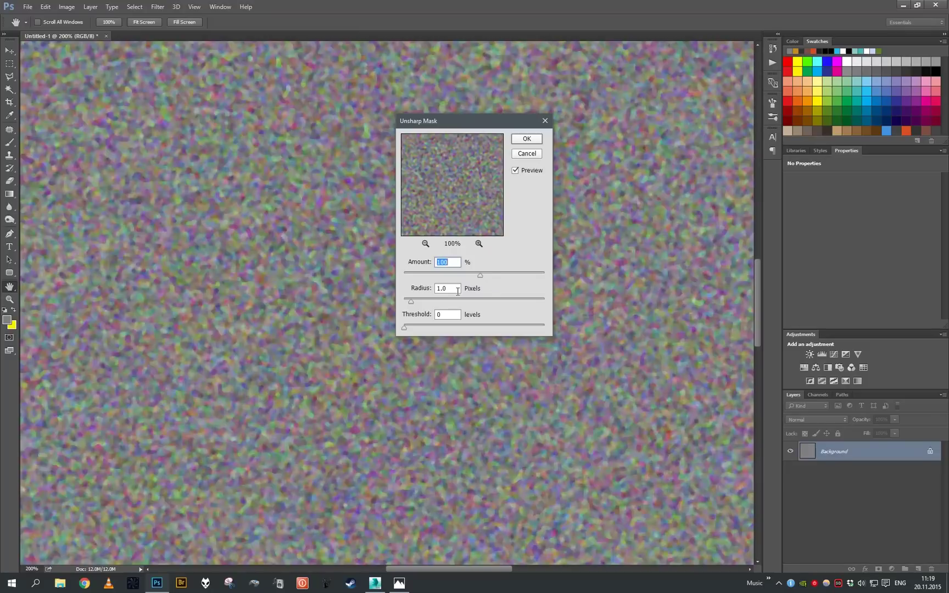
click(526, 139)
Add a Hue/Saturation adjustment layer above the noise and set its saturation to 80.
click(803, 368)
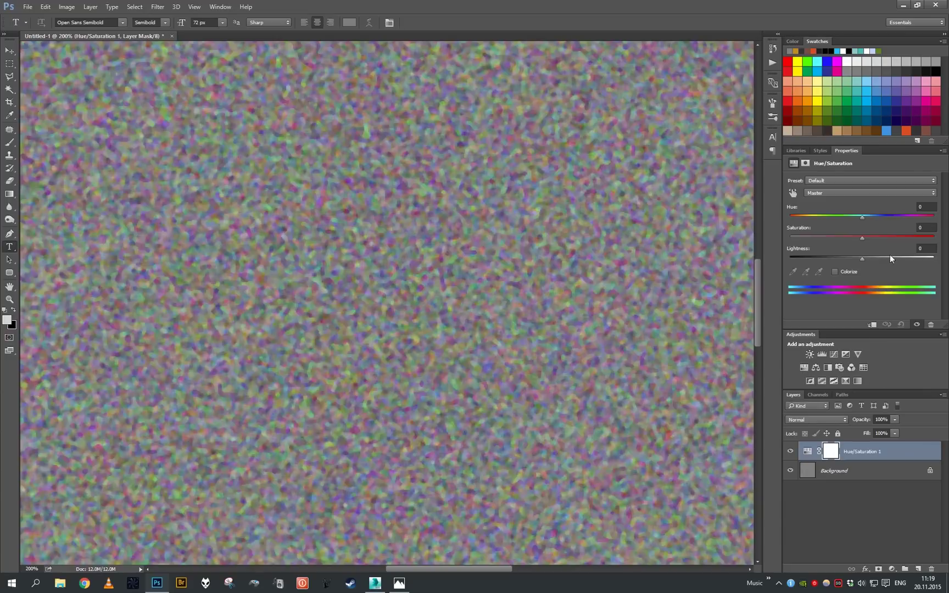
click(925, 229)
text(80)
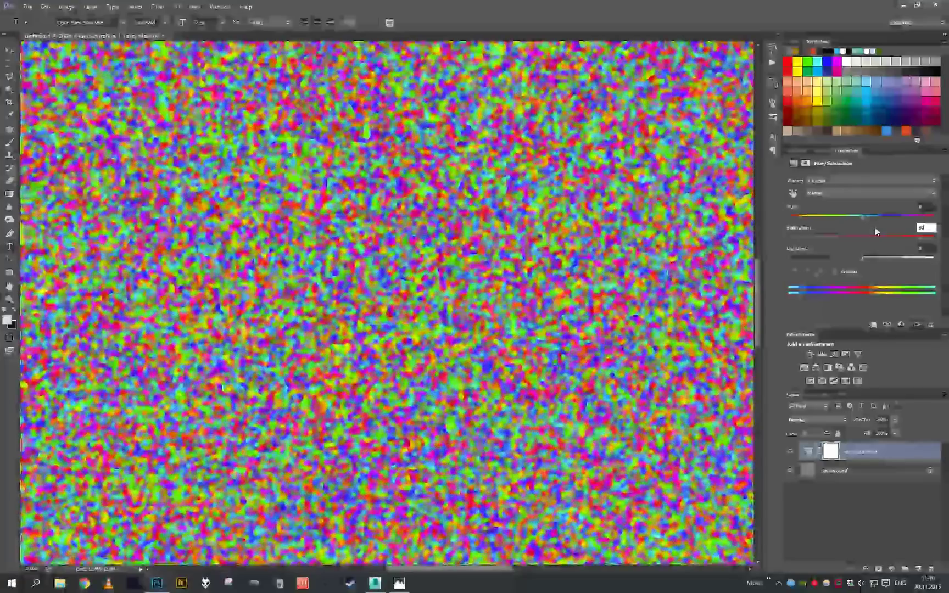
drag(919, 227, 931, 228)
text(70)
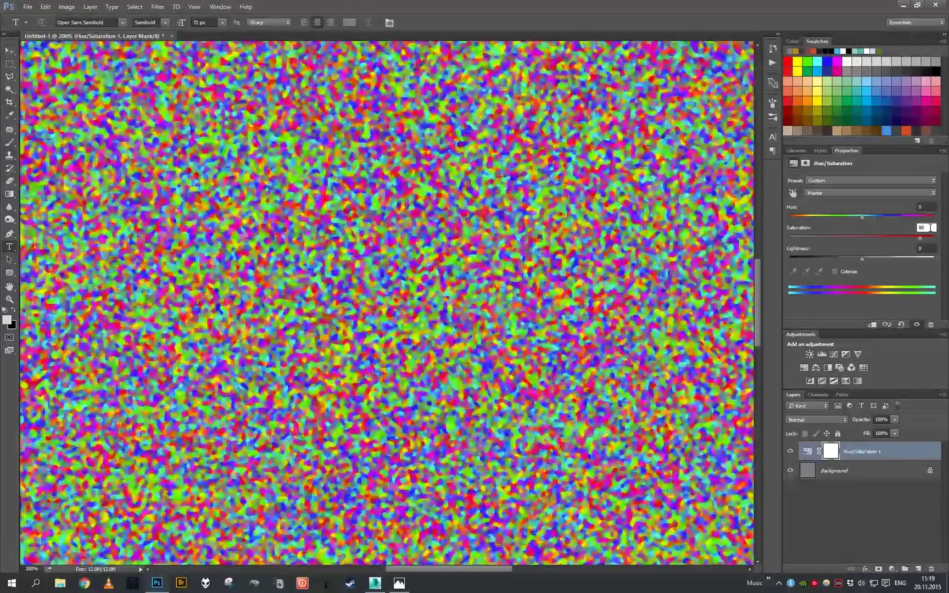
text(80)
Examine the saturated noise pattern across the canvas, up close and at 100% magnification.
ctrl+drag(615, 230, 552, 247)
drag(365, 181, 384, 320)
alt+scroll(384, 322, up, 3)
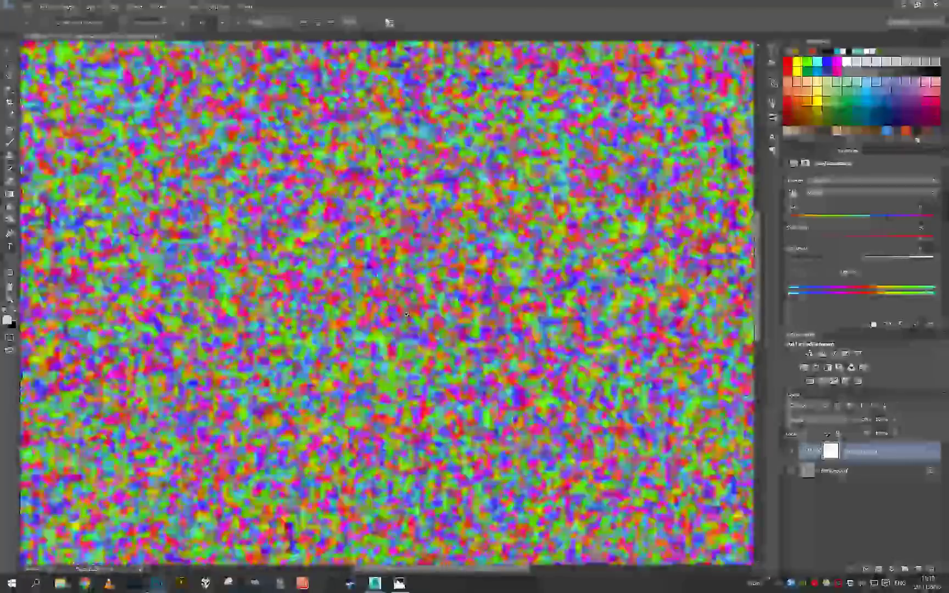
alt+scroll(430, 275, down, 5)
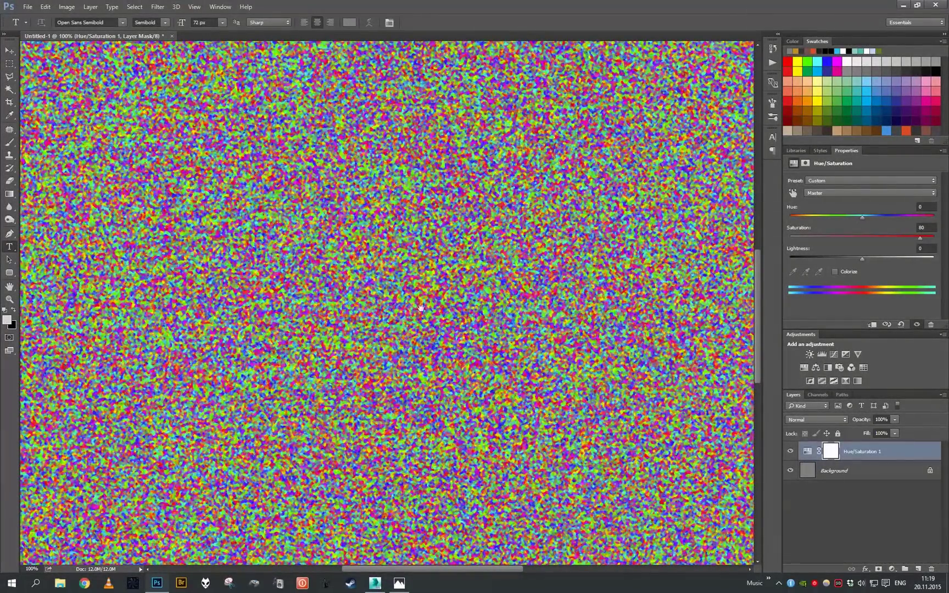
drag(474, 304, 467, 280)
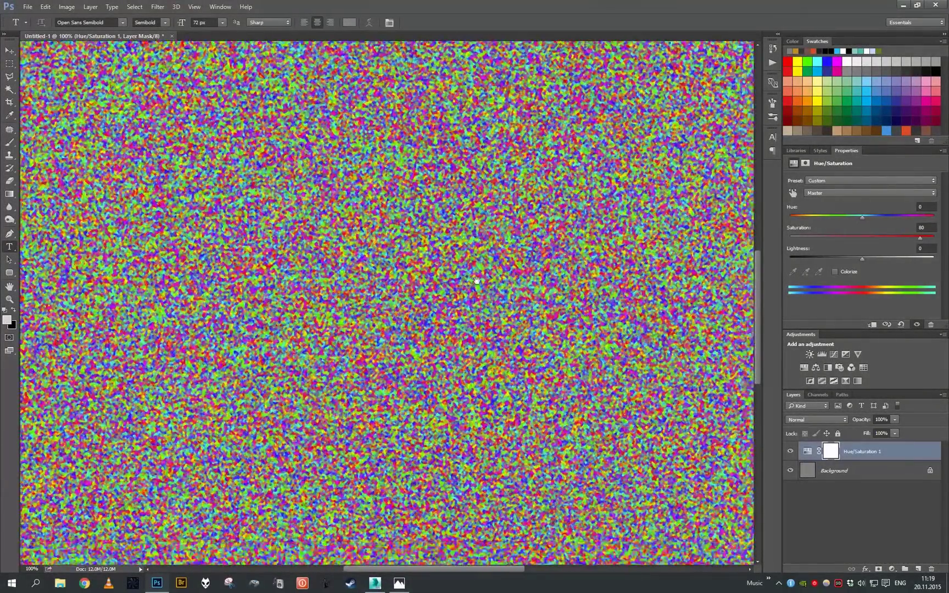
drag(476, 241, 485, 295)
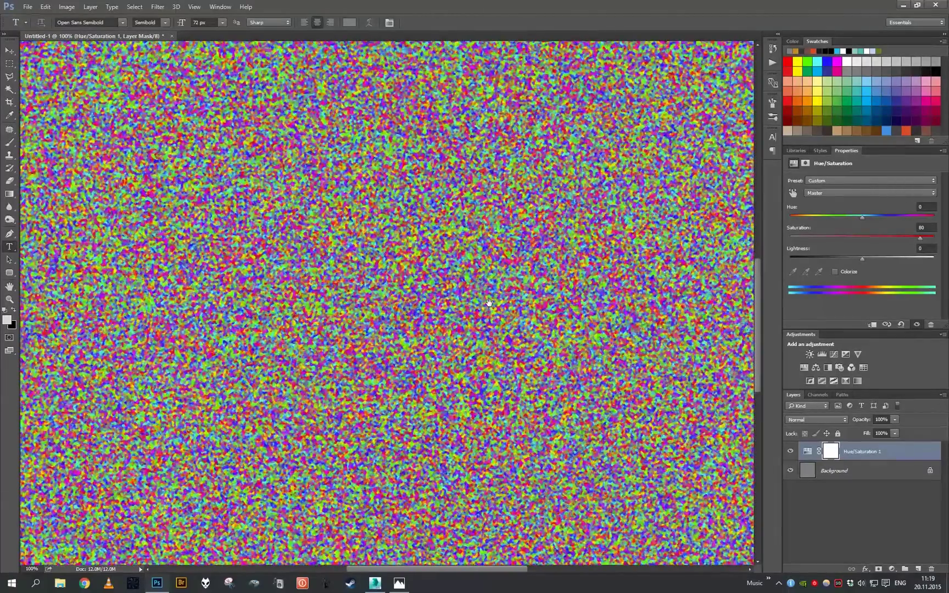